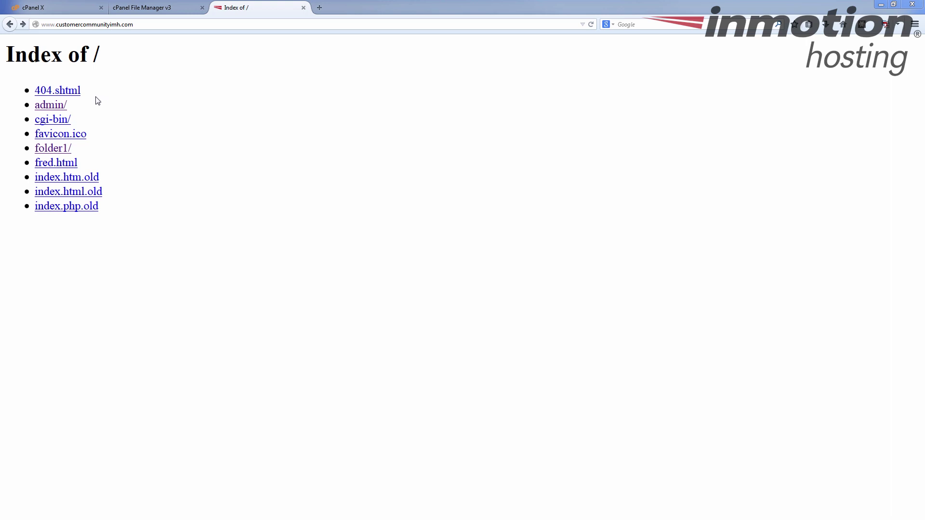
# Open the admin directory listing on the website, and return to the root directory index.
pyautogui.click(57, 109)
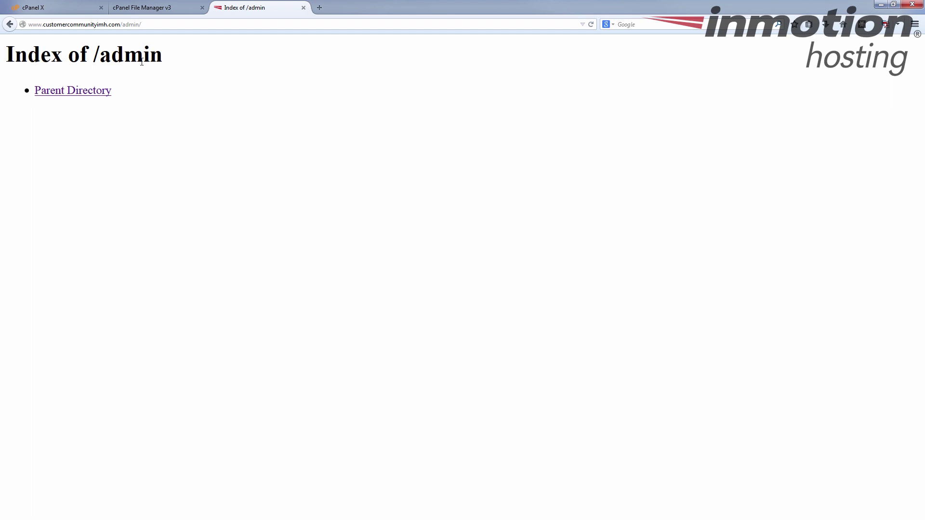
pyautogui.click(9, 24)
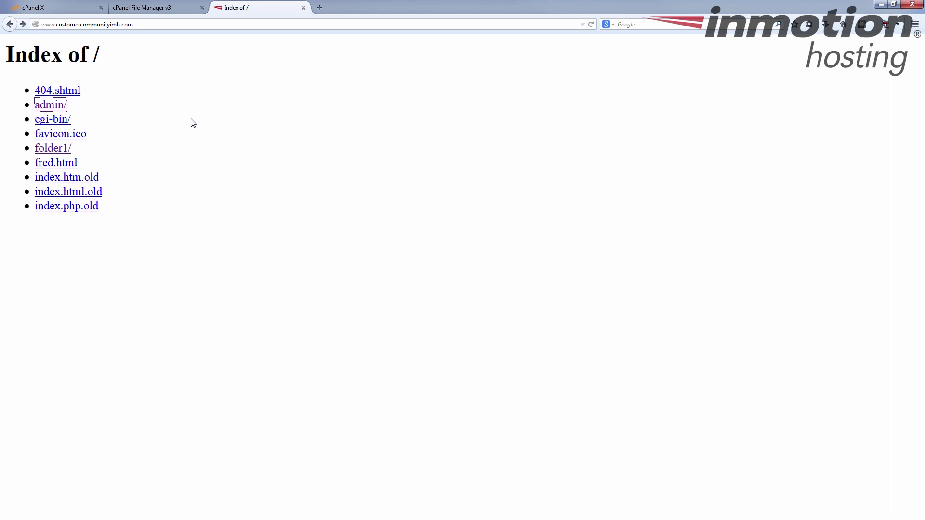
# Switch to the cPanel File Manager and rename index.htm.old in public_html to index.htm.
pyautogui.click(169, 8)
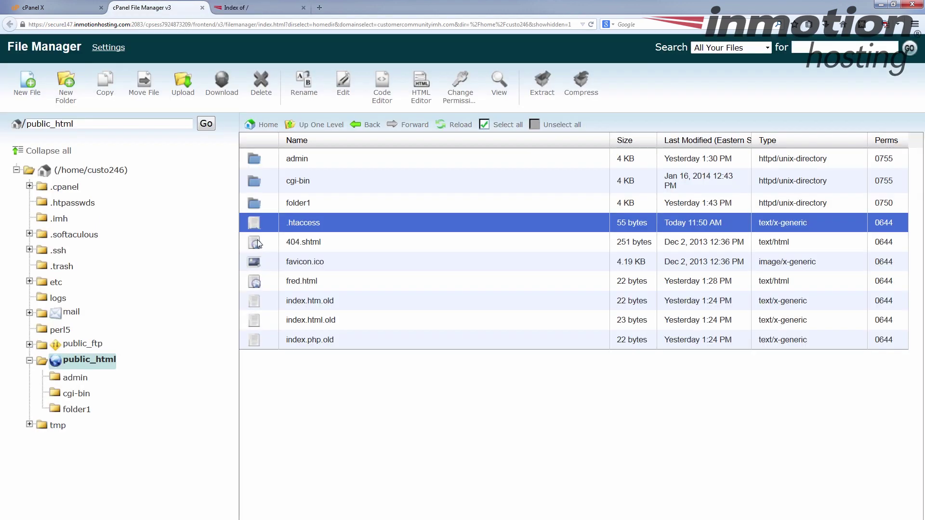
pyautogui.rightClick(335, 304)
pyautogui.click(369, 432)
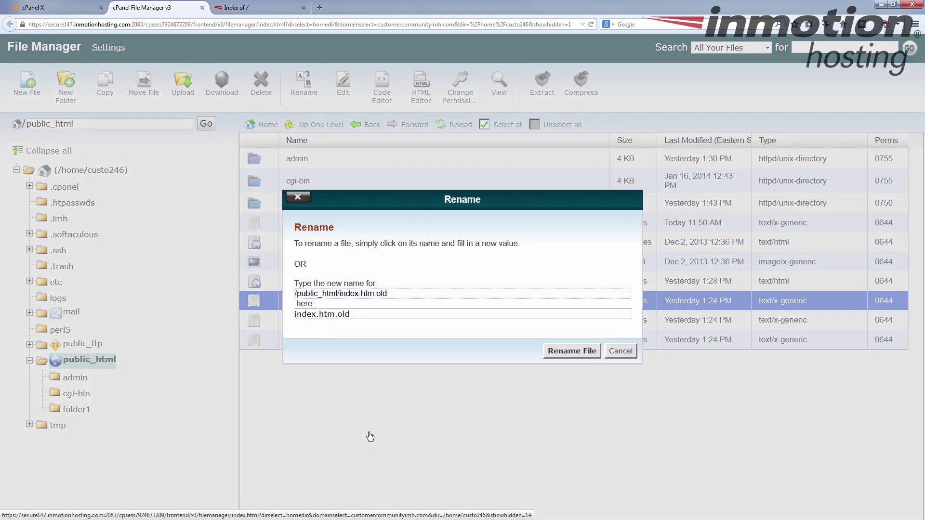
pyautogui.press('BackSpace')
pyautogui.press('BackSpace')
pyautogui.press('BackSpace')
pyautogui.press('BackSpace')
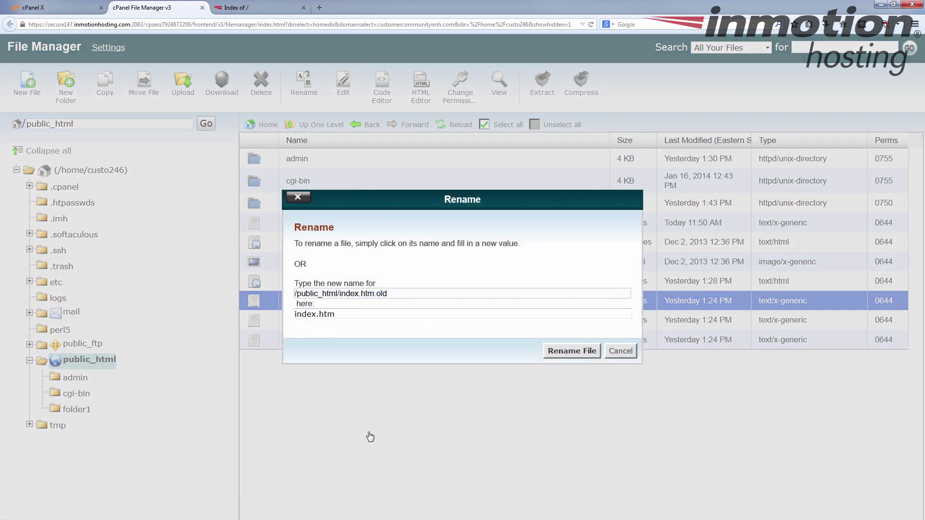
pyautogui.click(558, 355)
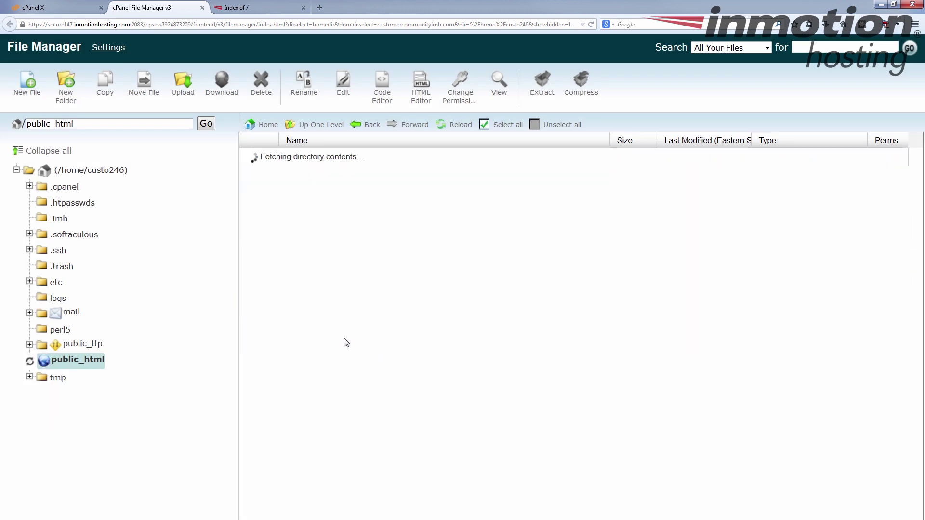
# Rename index.html.old in public_html to index.html.
pyautogui.rightClick(342, 326)
pyautogui.click(377, 434)
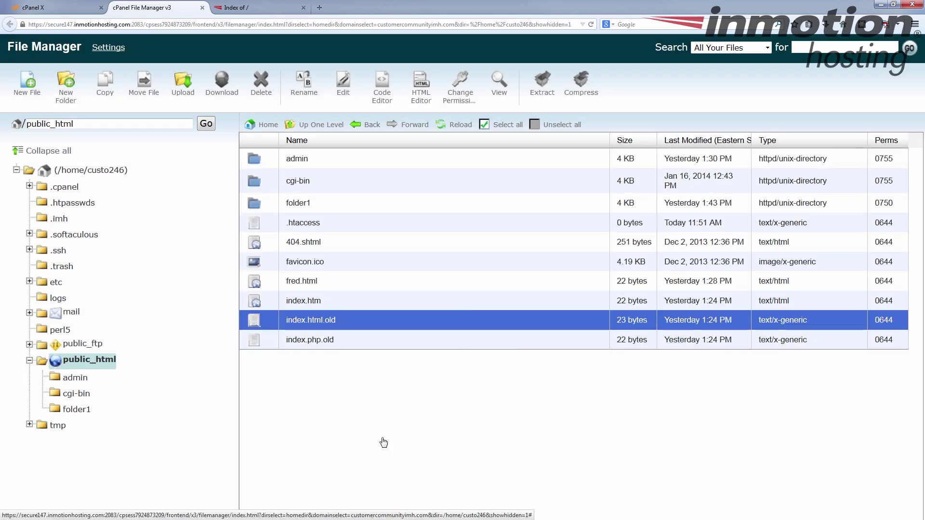
pyautogui.press('BackSpace')
pyautogui.press('BackSpace')
pyautogui.press('BackSpace')
pyautogui.press('BackSpace')
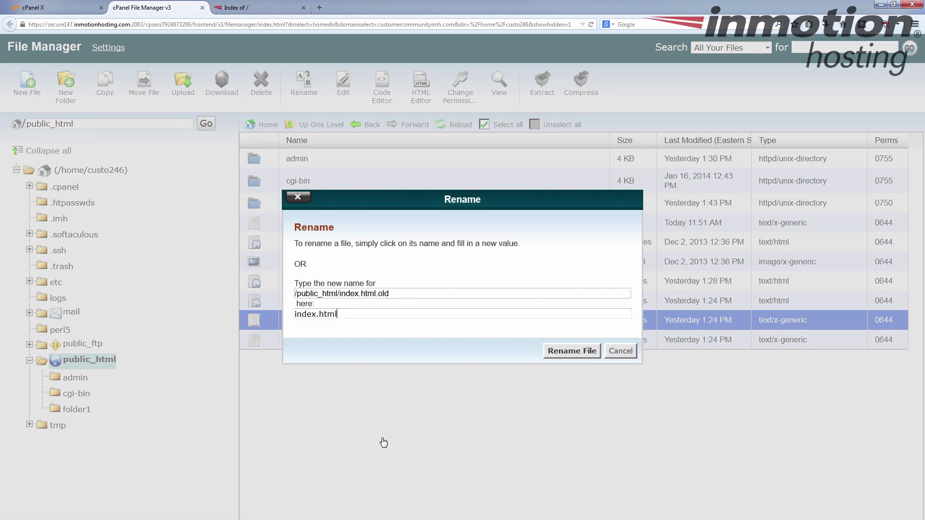
pyautogui.click(568, 352)
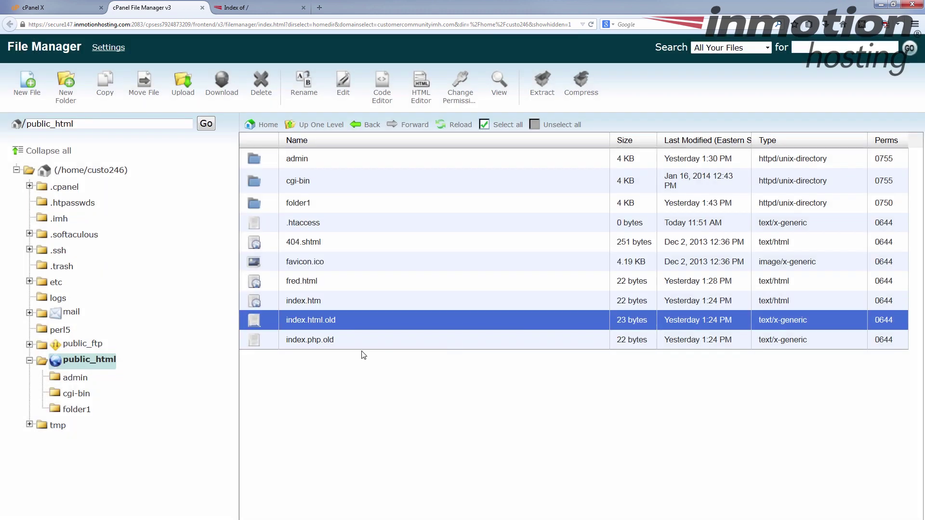
# Rename index.php.old in public_html to index.php, and reload the website's root page to check which index file loads.
pyautogui.rightClick(335, 343)
pyautogui.click(367, 440)
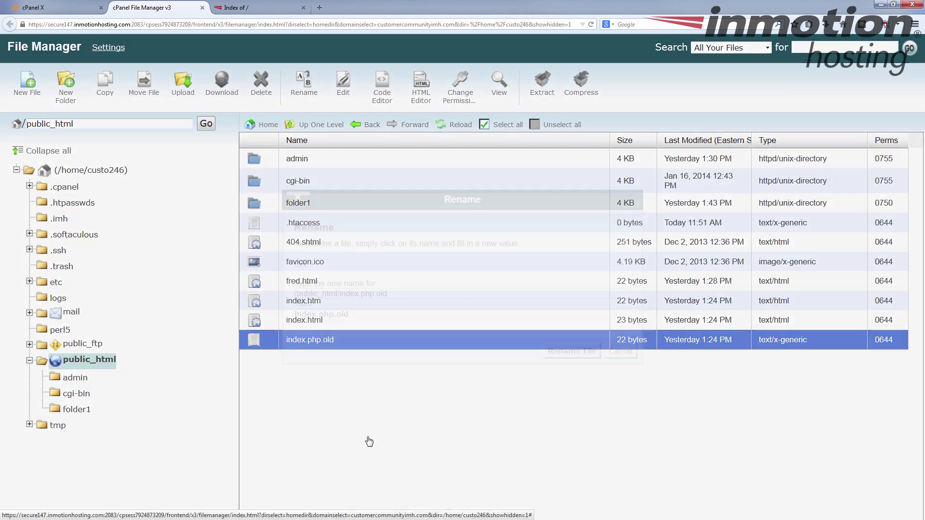
pyautogui.press('BackSpace')
pyautogui.press('BackSpace')
pyautogui.press('BackSpace')
pyautogui.press('BackSpace')
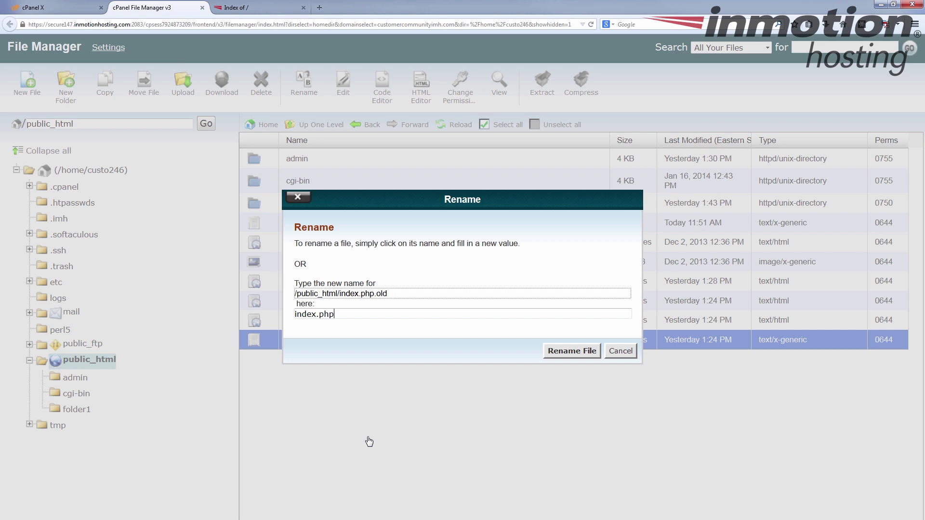
pyautogui.click(554, 352)
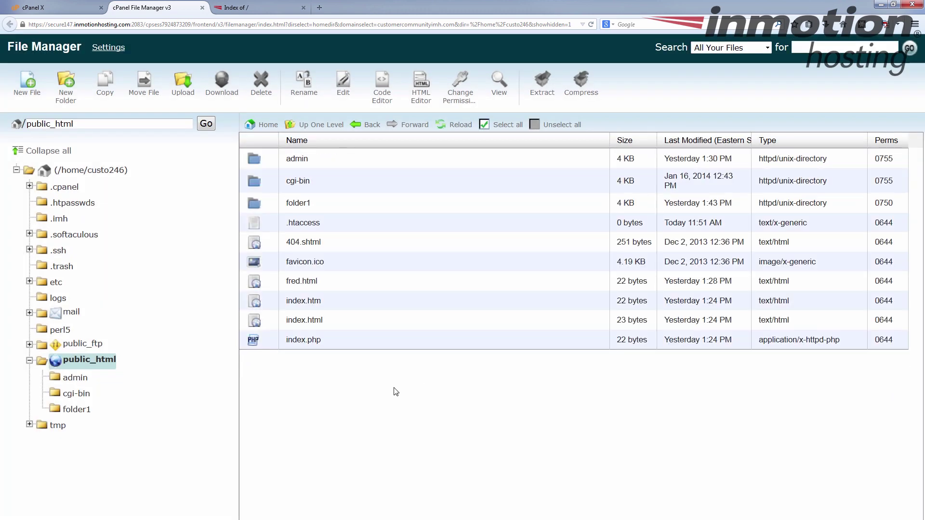
pyautogui.click(262, 11)
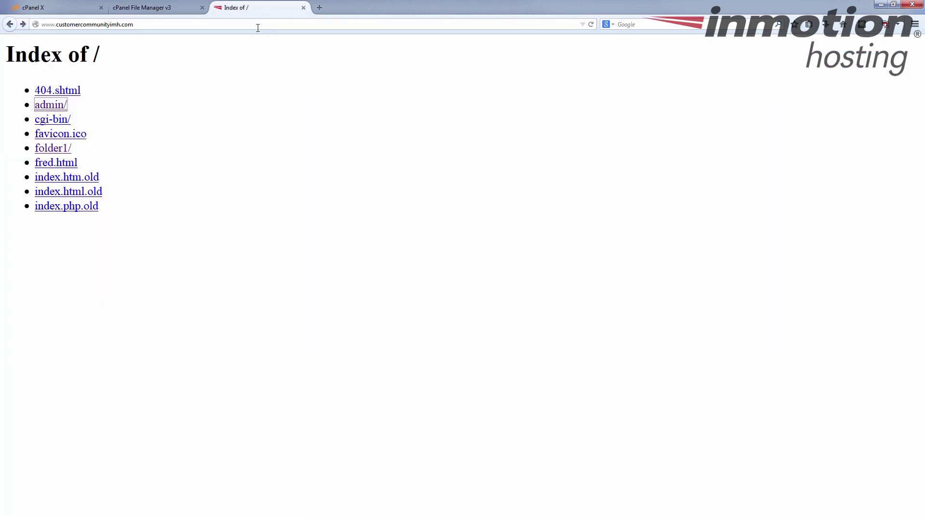
pyautogui.press('F5')
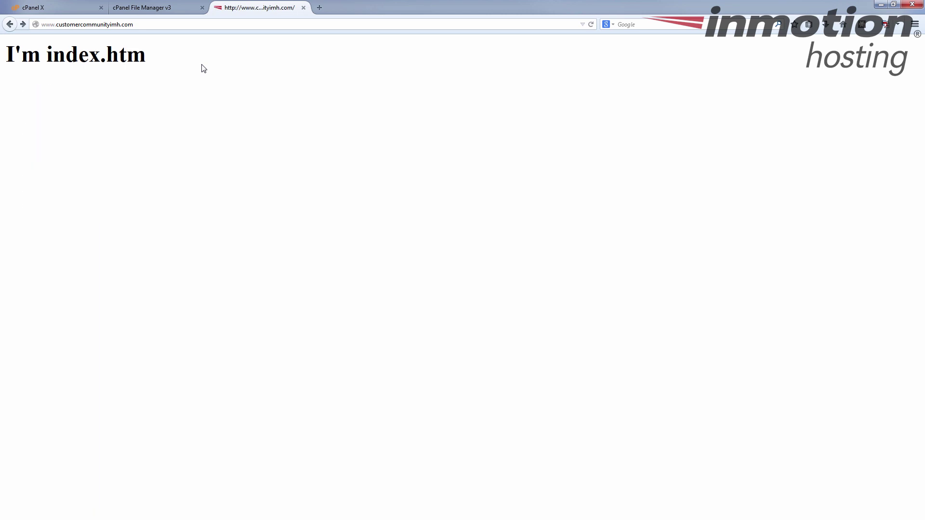
# Rename index.htm in the File Manager to index.htm.old, and reload the website's root page.
pyautogui.click(164, 7)
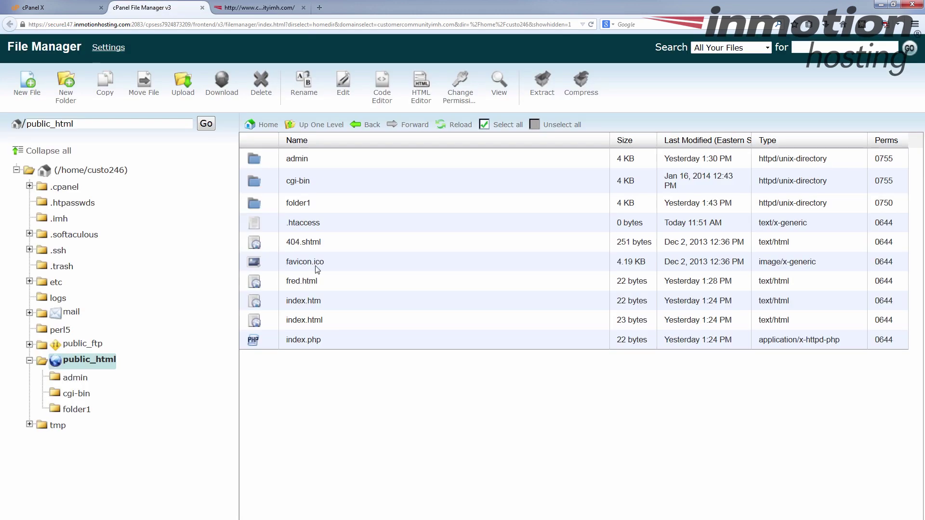
pyautogui.rightClick(320, 299)
pyautogui.click(366, 439)
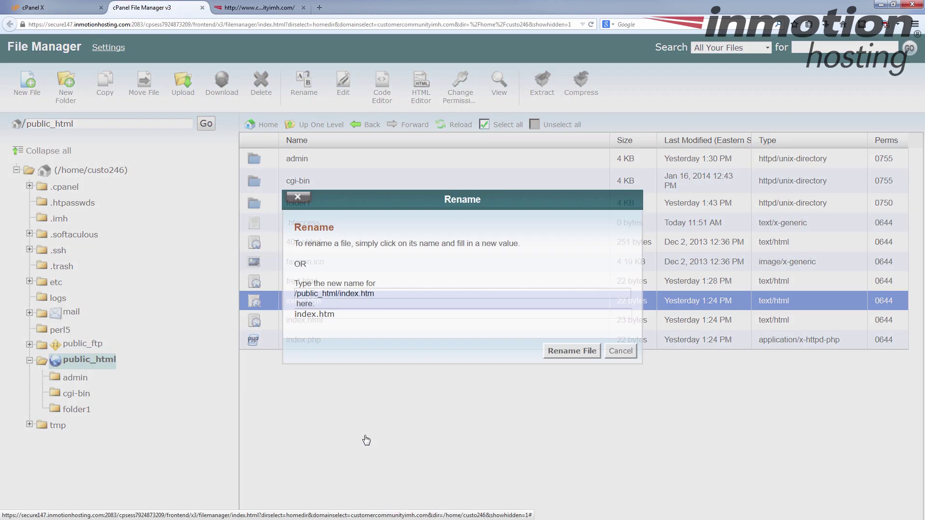
pyautogui.write('.old')
pyautogui.click(571, 352)
pyautogui.click(255, 8)
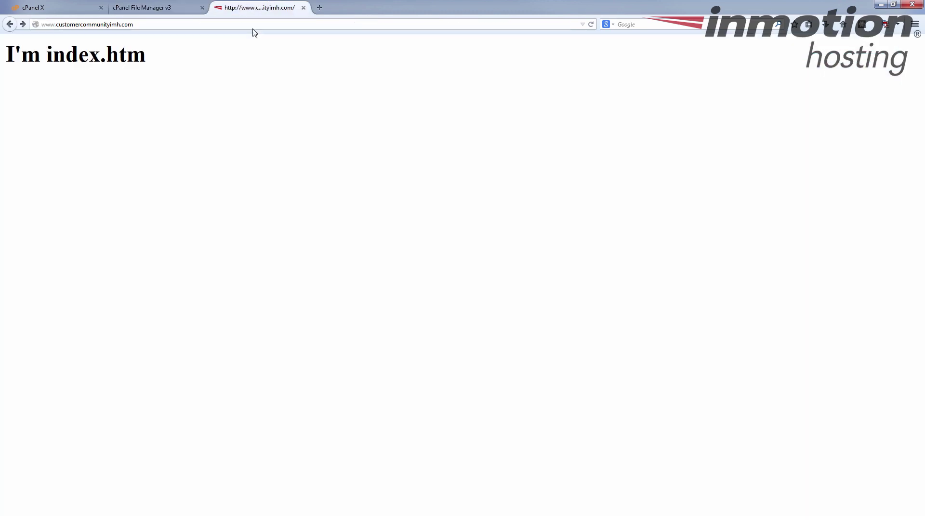
pyautogui.press('F5')
# Rename index.html in the File Manager to index.html.old, and reload the website's root page.
pyautogui.click(163, 10)
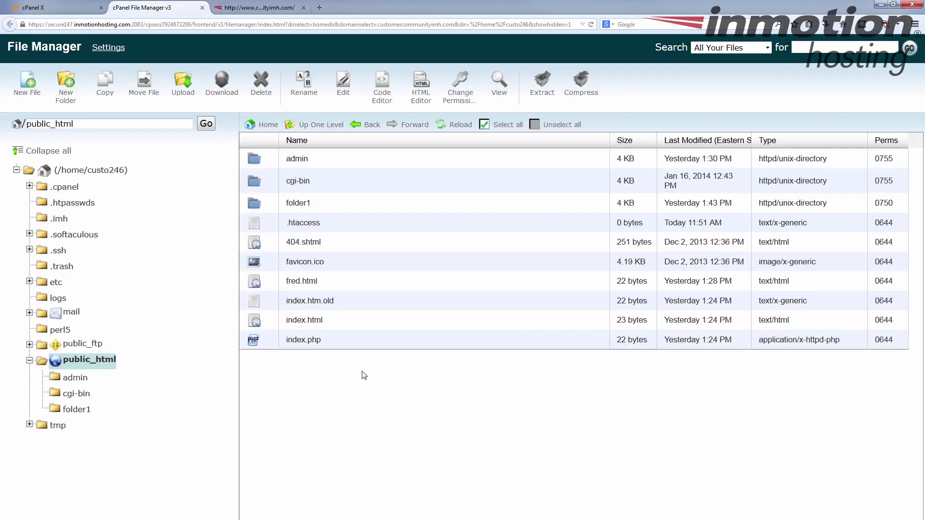
pyautogui.rightClick(340, 328)
pyautogui.click(374, 443)
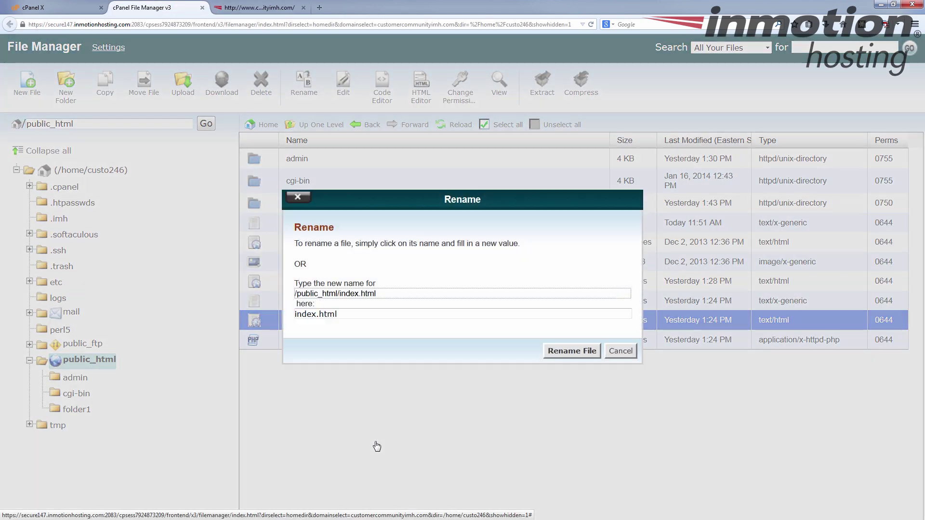
pyautogui.write('.old')
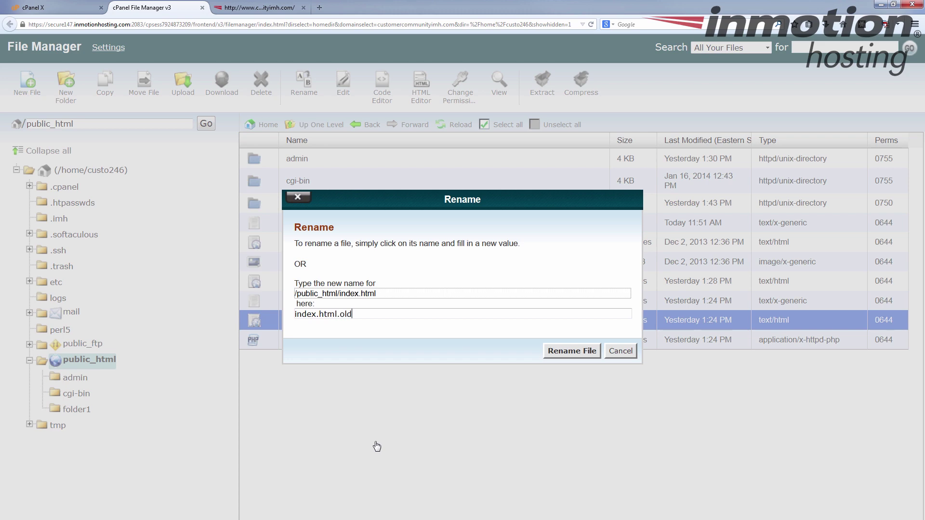
pyautogui.click(566, 351)
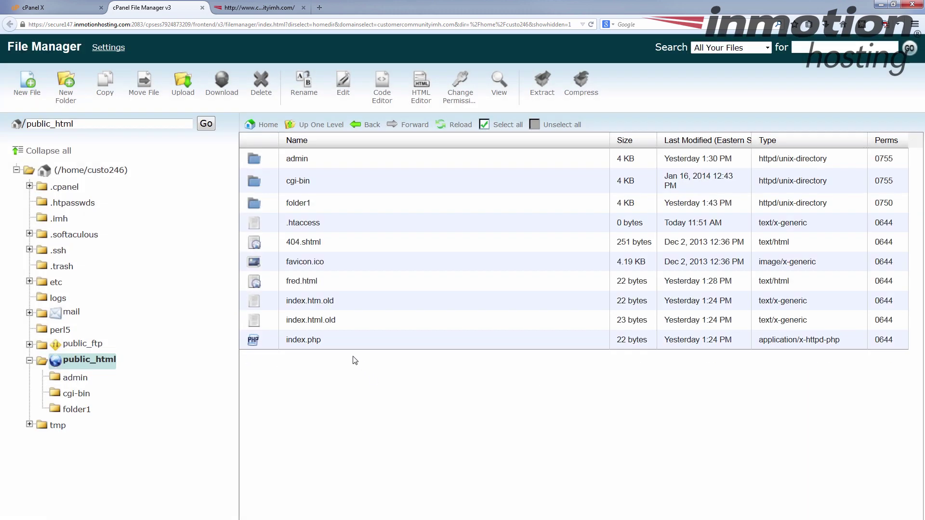
pyautogui.click(257, 10)
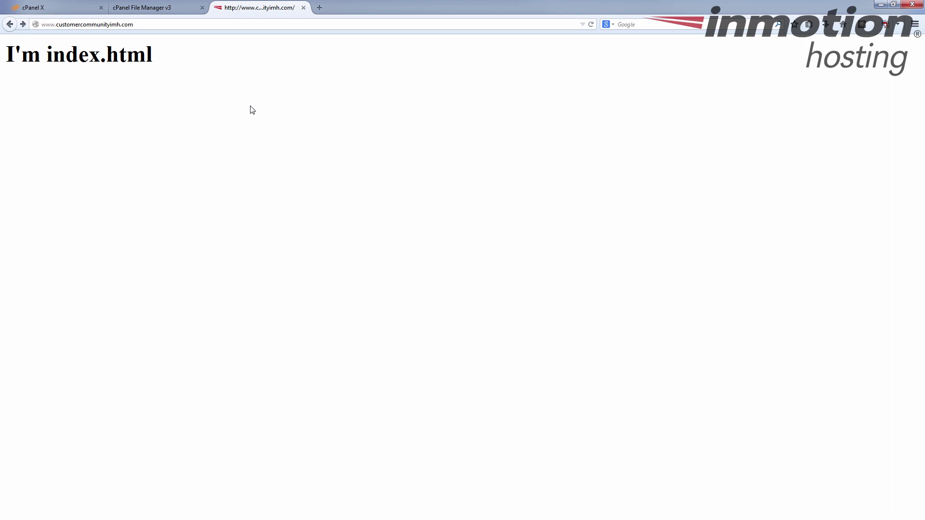
pyautogui.press('F5')
# Rename index.php in the File Manager to index.php.old, and reload the website's root page.
pyautogui.click(177, 12)
pyautogui.rightClick(331, 341)
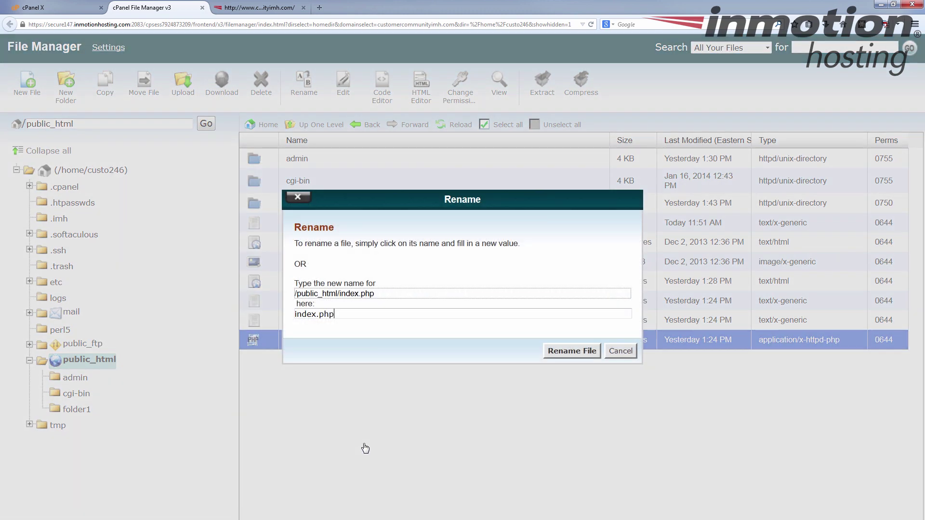
pyautogui.write('old')
pyautogui.click(571, 351)
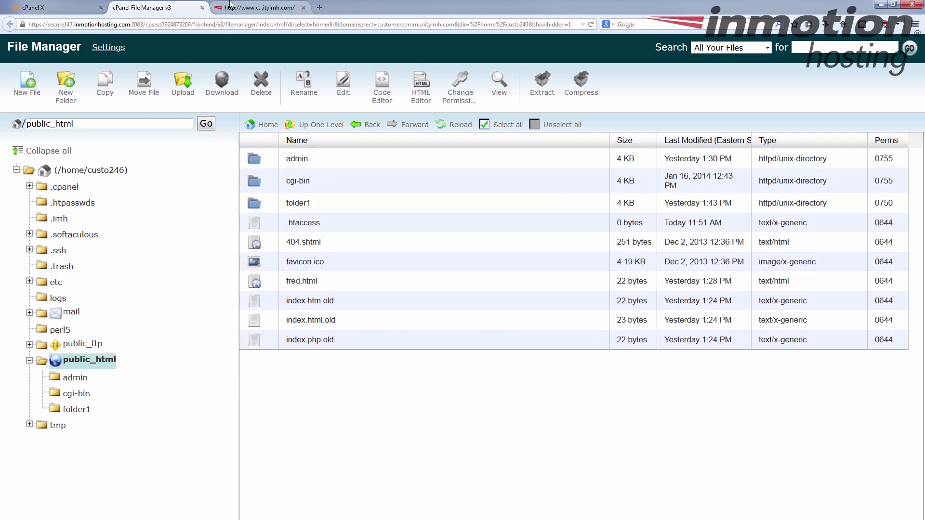
pyautogui.click(259, 8)
pyautogui.press('F5')
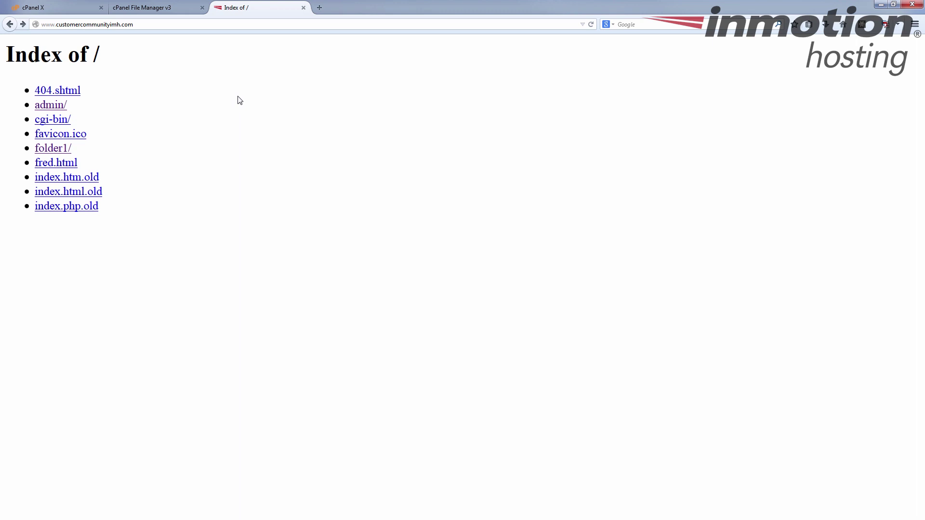
# Rename index.htm.old in the File Manager to Index.htm with a capital I, and reload the website's root page.
pyautogui.click(174, 10)
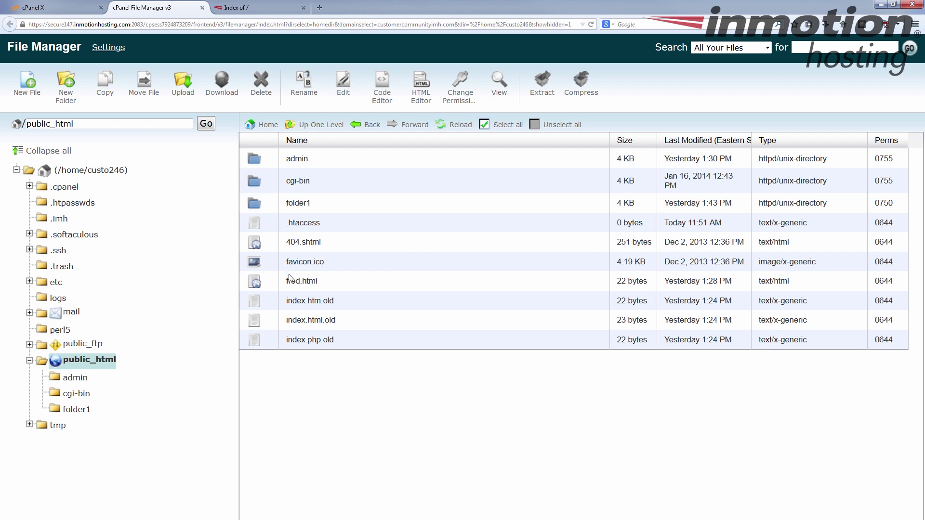
pyautogui.rightClick(299, 300)
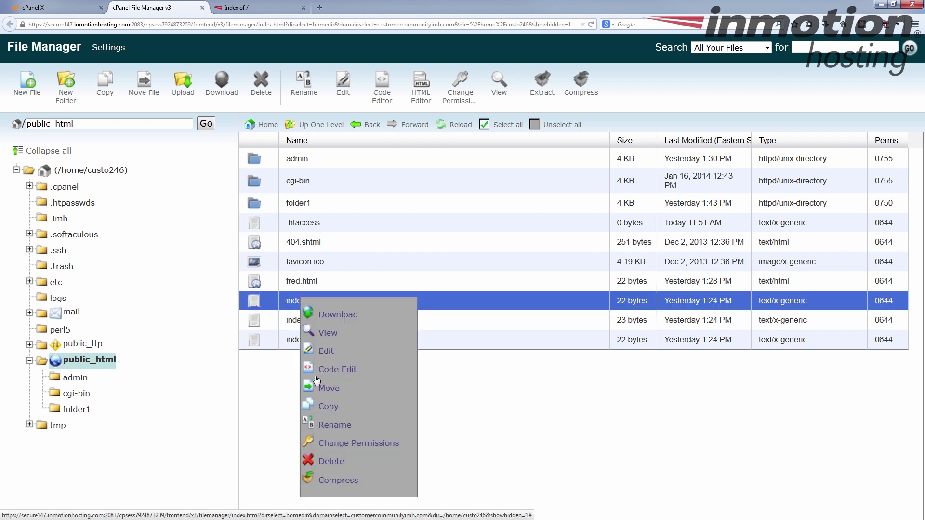
pyautogui.click(325, 428)
pyautogui.press('BackSpace')
pyautogui.press('BackSpace')
pyautogui.press('BackSpace')
pyautogui.press('BackSpace')
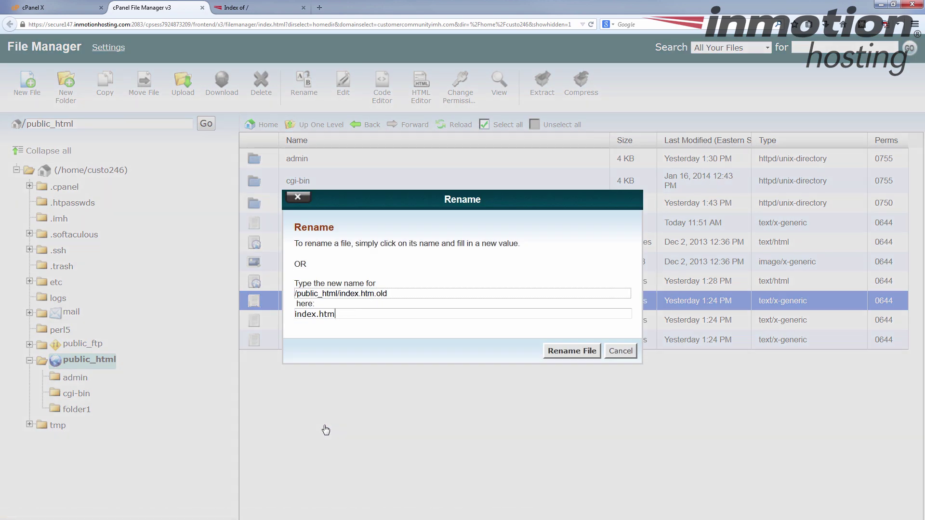
pyautogui.press('Delete')
pyautogui.write('I')
pyautogui.click(560, 350)
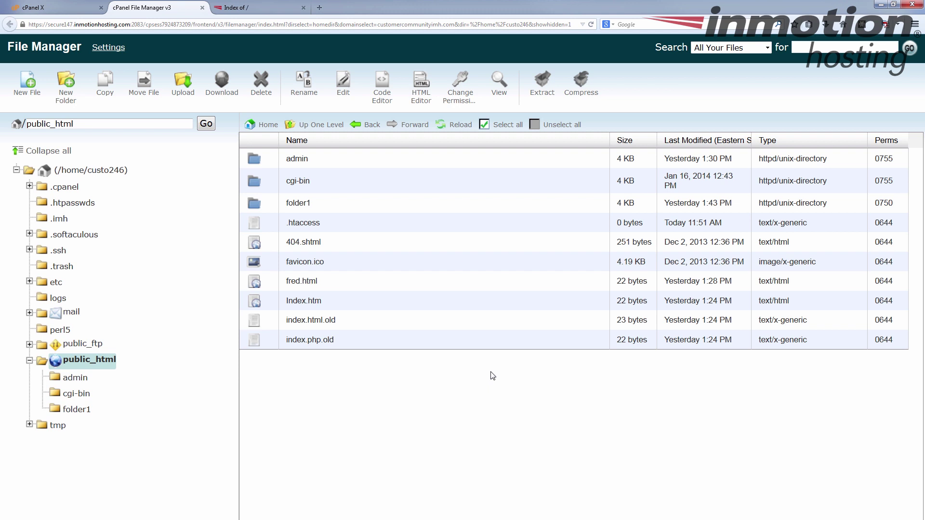
pyautogui.click(256, 8)
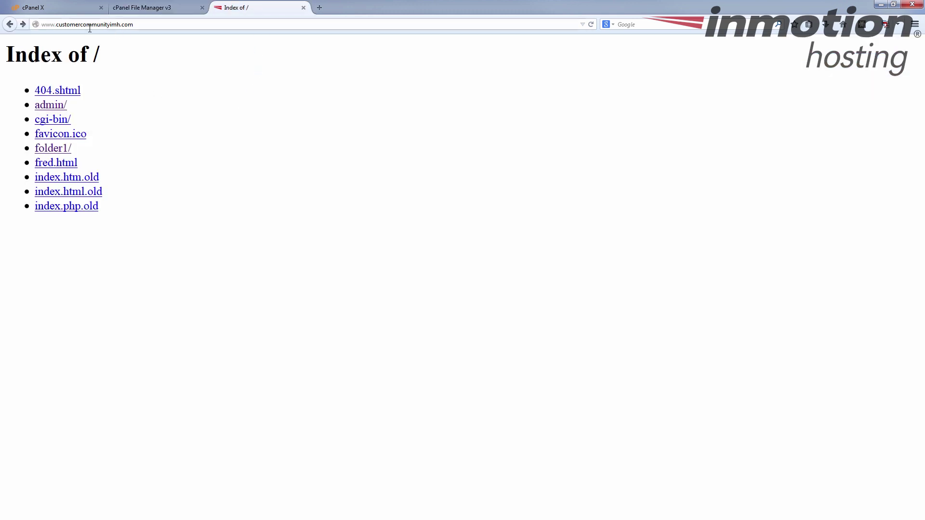
pyautogui.press('F5')
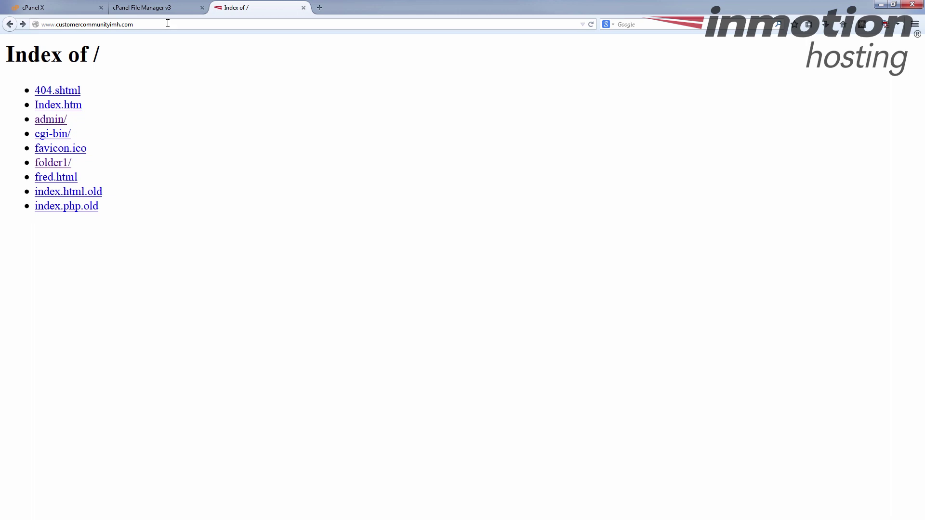
# Rename Index.htm in the File Manager to index.HTM, with a lowercase i and an uppercase extension.
pyautogui.click(165, 8)
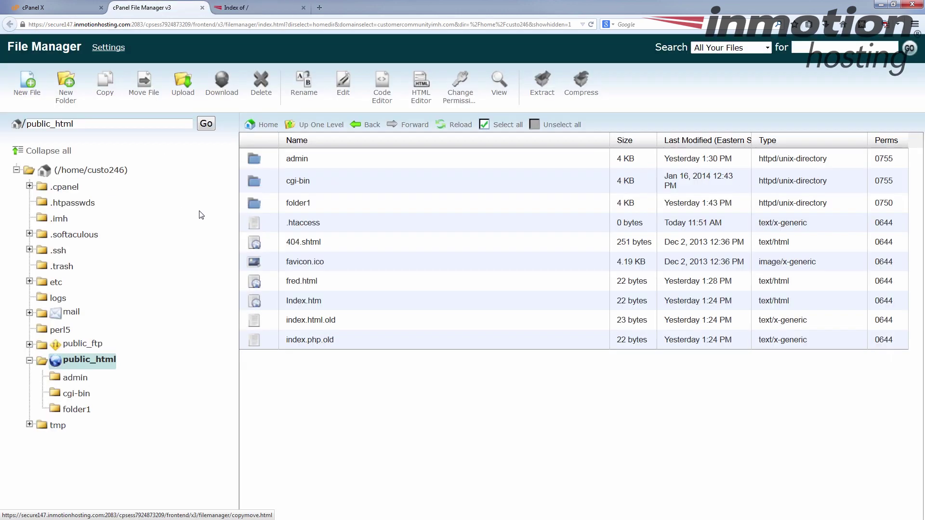
pyautogui.rightClick(313, 299)
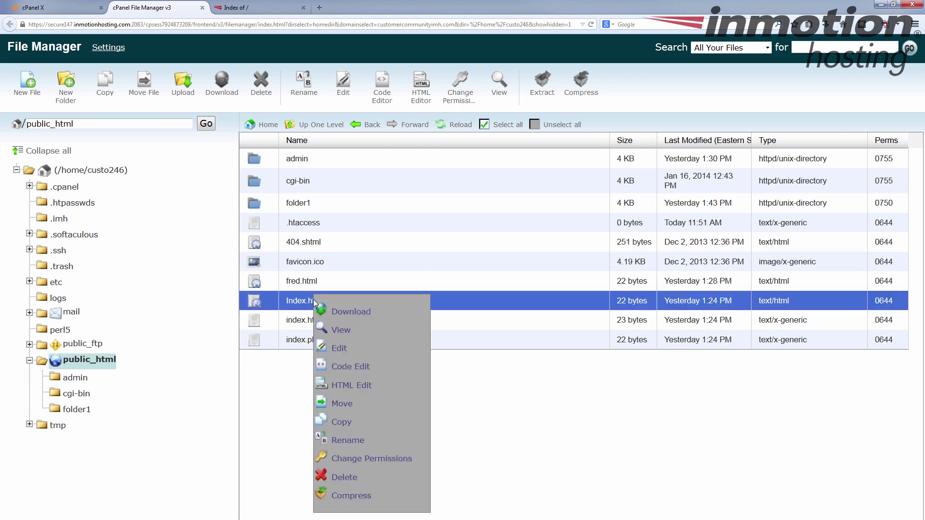
pyautogui.click(348, 440)
pyautogui.write('i')
pyautogui.press('Delete')
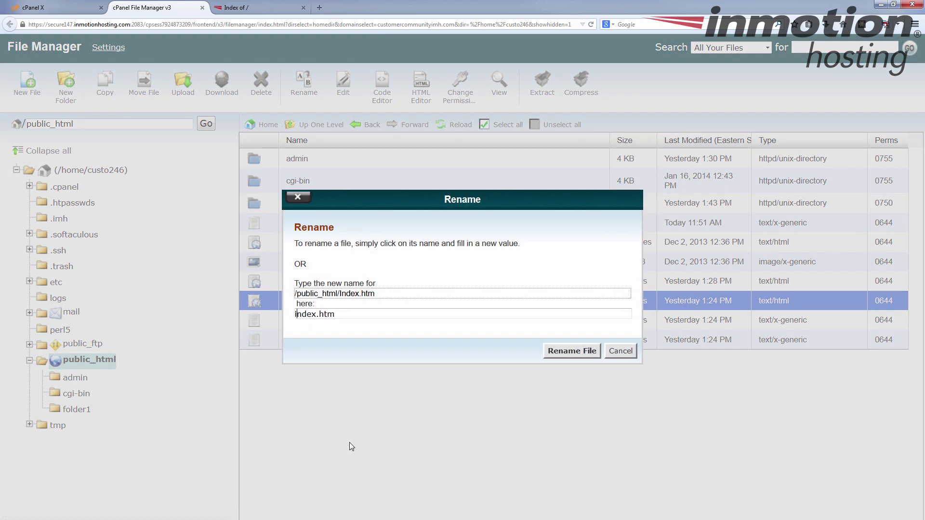
pyautogui.press('BackSpace')
pyautogui.press('BackSpace')
pyautogui.press('BackSpace')
pyautogui.write('HTM')
pyautogui.click(557, 357)
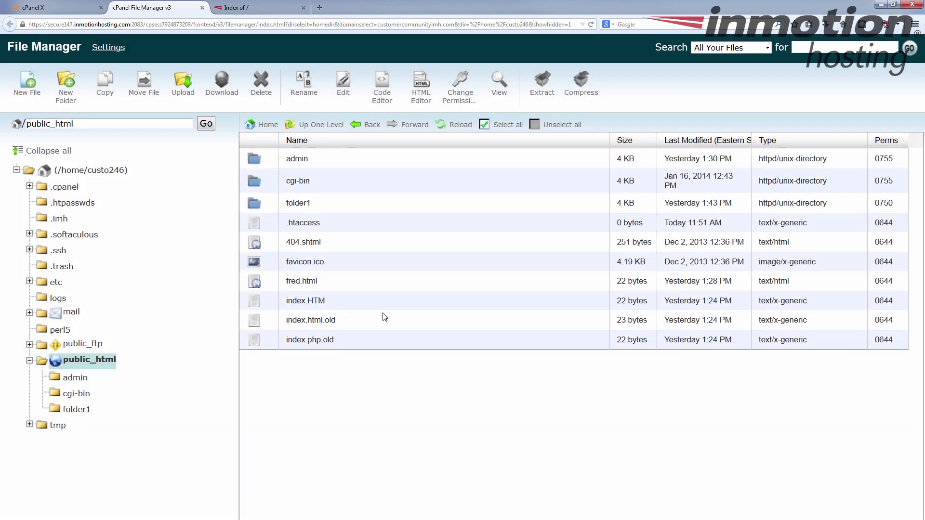
# Reload the website's root page to check how index.HTM is handled.
pyautogui.click(233, 7)
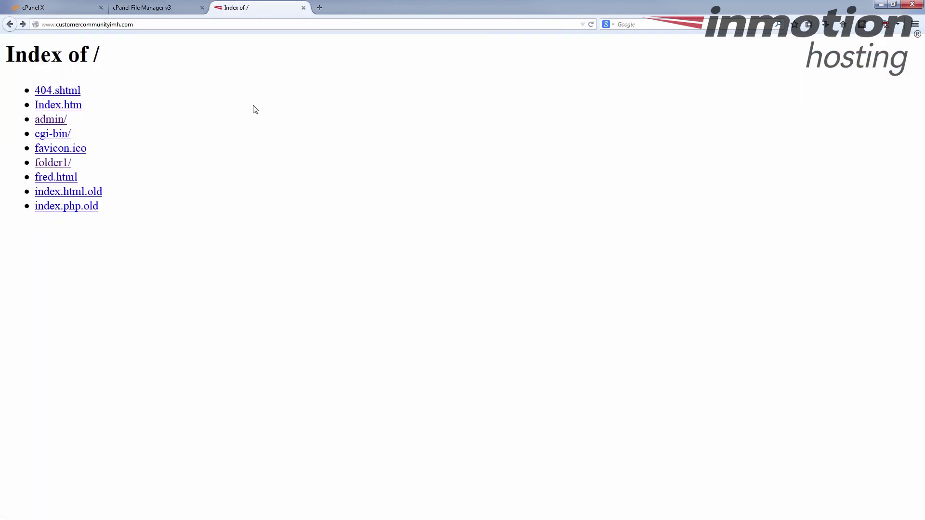
pyautogui.press('F5')
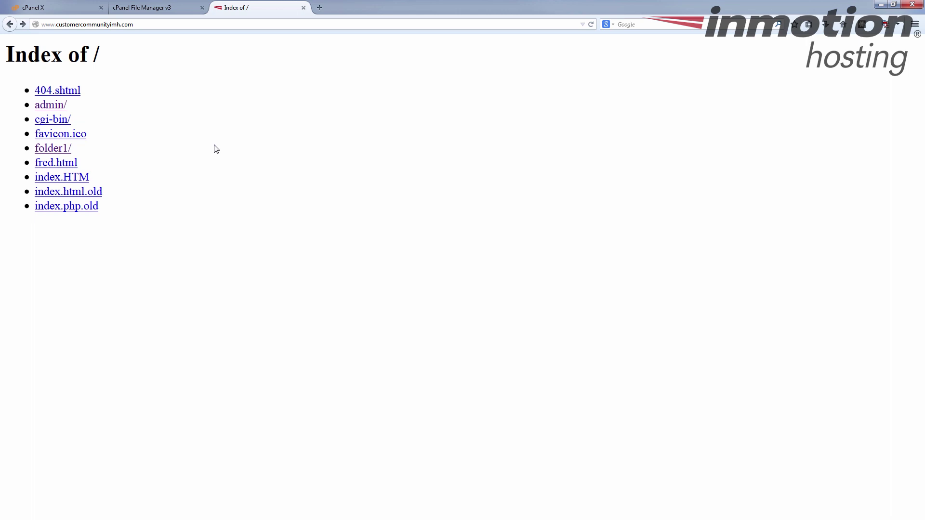
# Rename index.HTM in the File Manager to index.htm, all lowercase, and reload the website's root page.
pyautogui.click(169, 8)
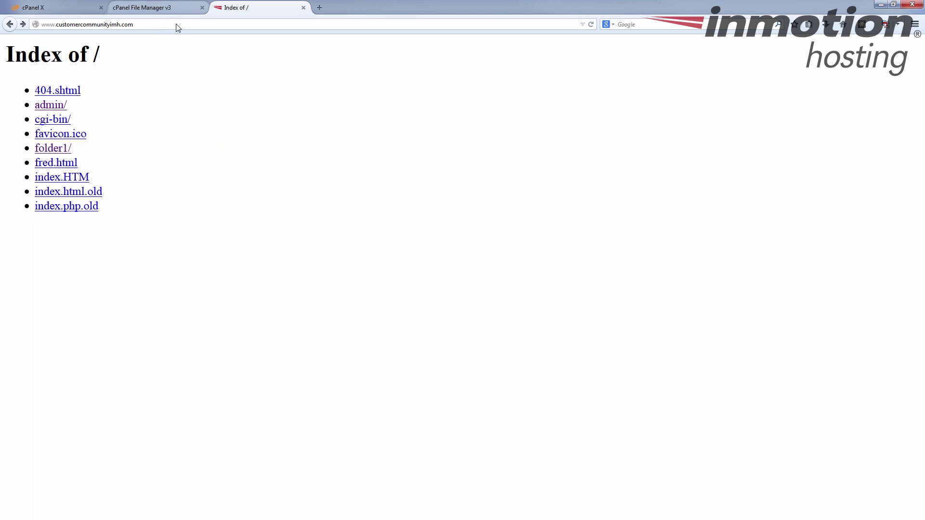
pyautogui.rightClick(321, 301)
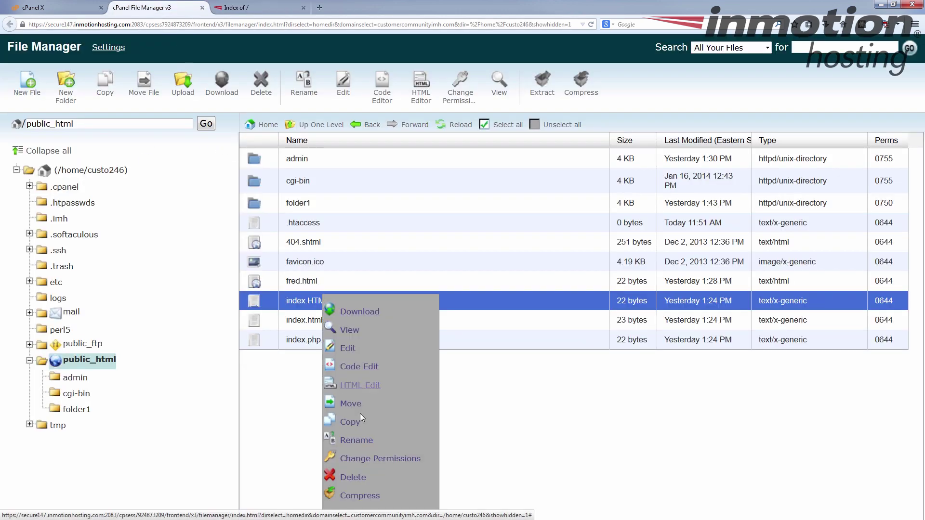
pyautogui.click(357, 441)
pyautogui.press('BackSpace')
pyautogui.press('BackSpace')
pyautogui.press('BackSpace')
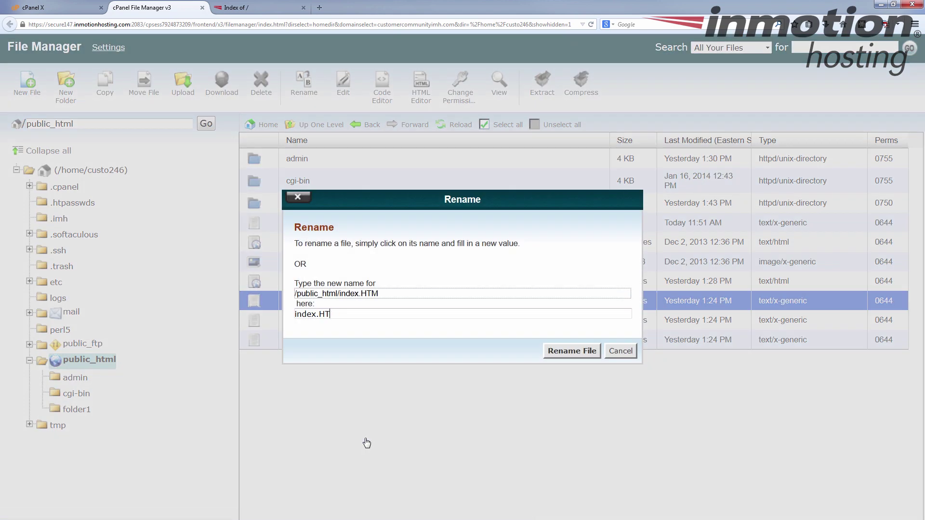
pyautogui.write('htm')
pyautogui.click(561, 351)
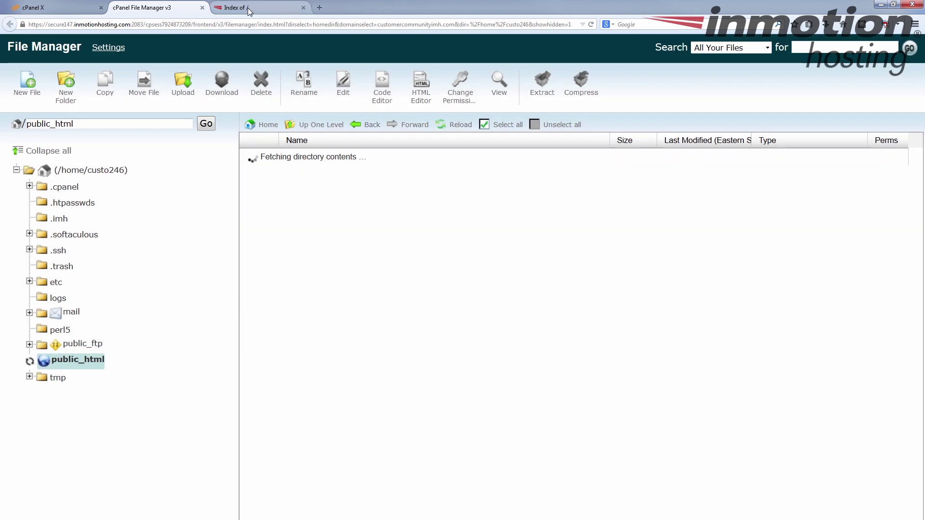
pyautogui.click(258, 10)
pyautogui.press('F5')
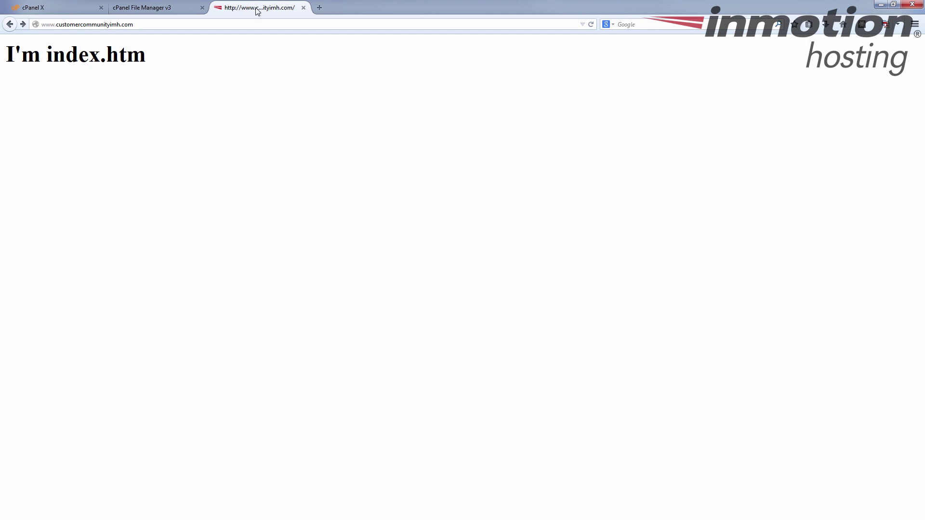
# Open the .htaccess file in public_html for editing from the File Manager, with utf-8 encoding.
pyautogui.click(155, 6)
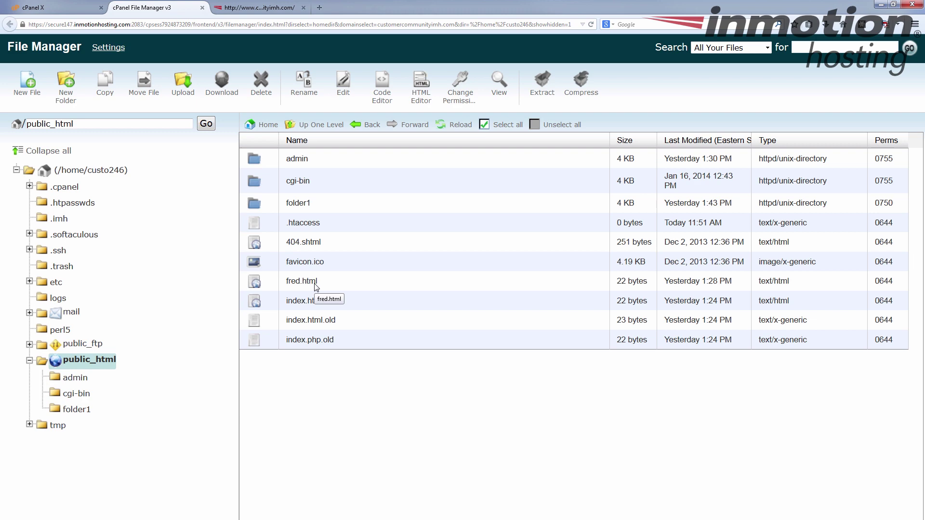
pyautogui.click(318, 226)
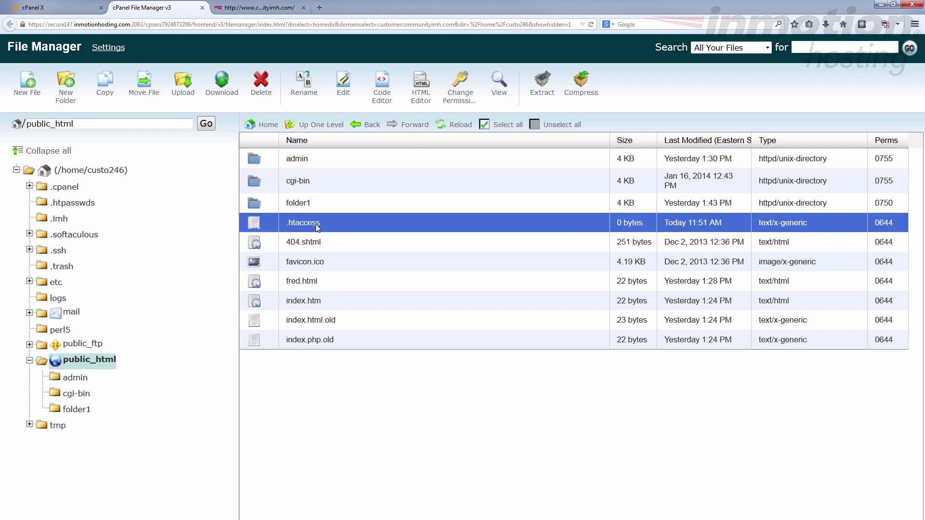
pyautogui.rightClick(318, 226)
pyautogui.click(345, 284)
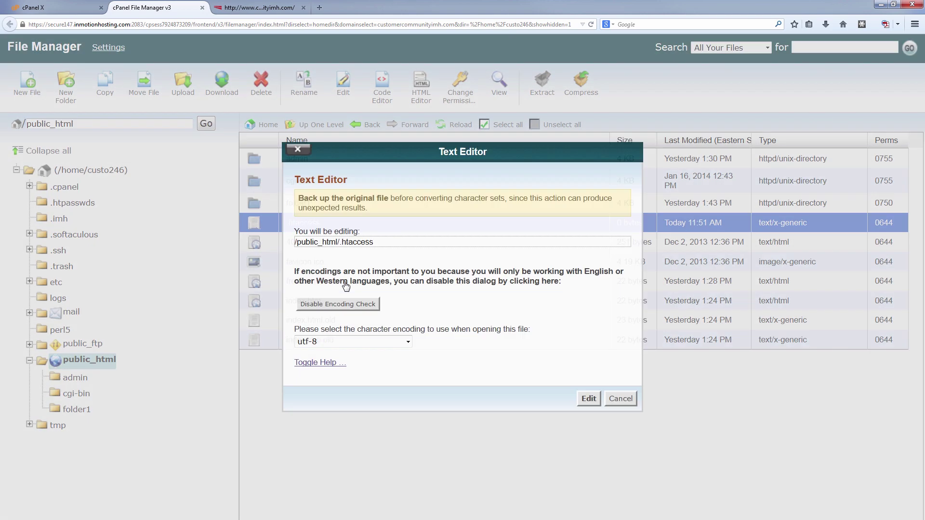
pyautogui.click(582, 398)
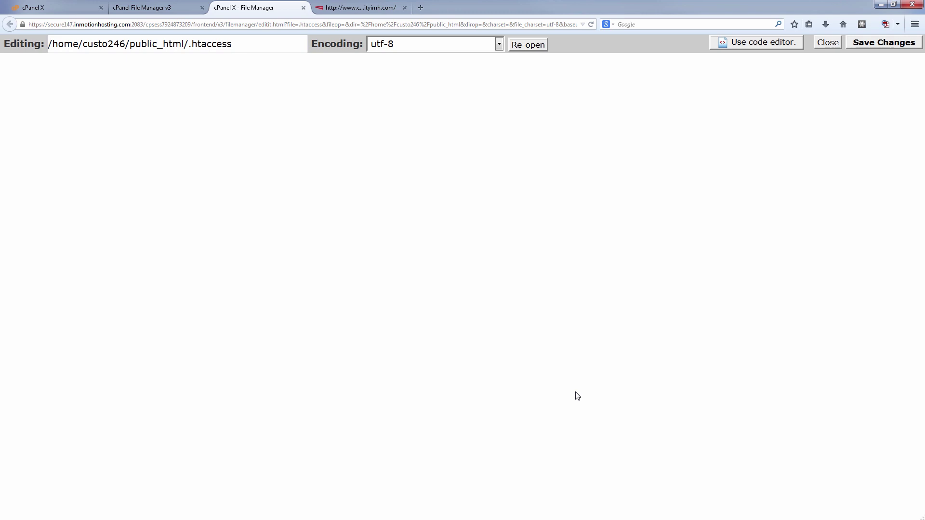
# Add the line "DirectoryIndex fred.html" to .htaccess, save it, and reload the website's root page.
pyautogui.click(474, 94)
pyautogui.write('DirectoryIndex fred.html')
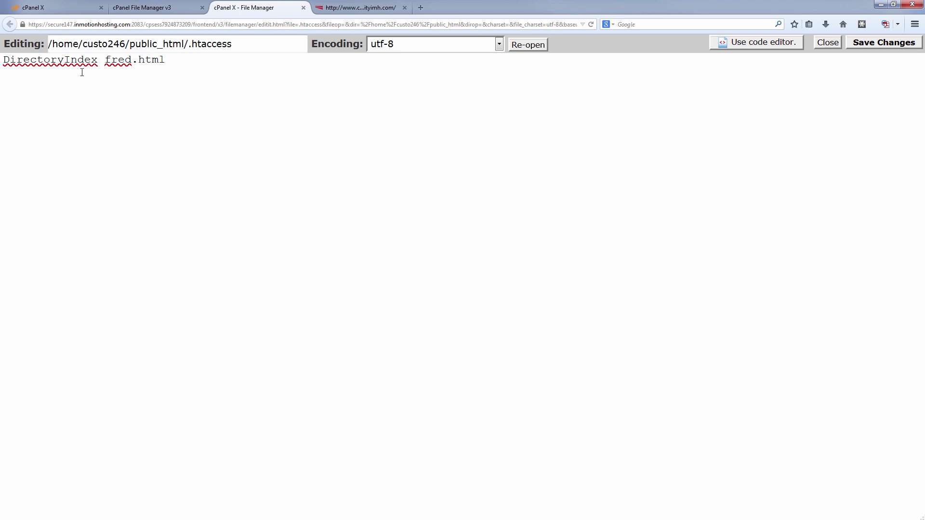
pyautogui.click(891, 47)
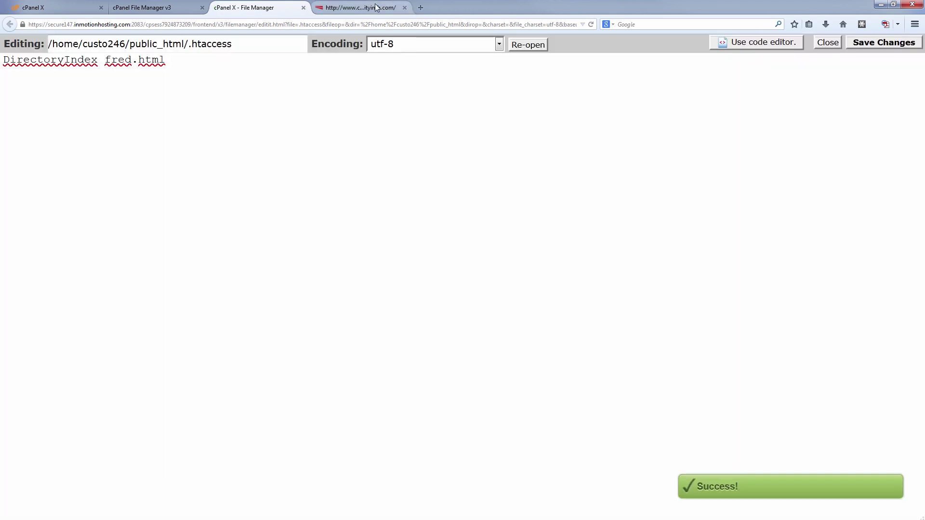
pyautogui.click(360, 8)
pyautogui.press('F5')
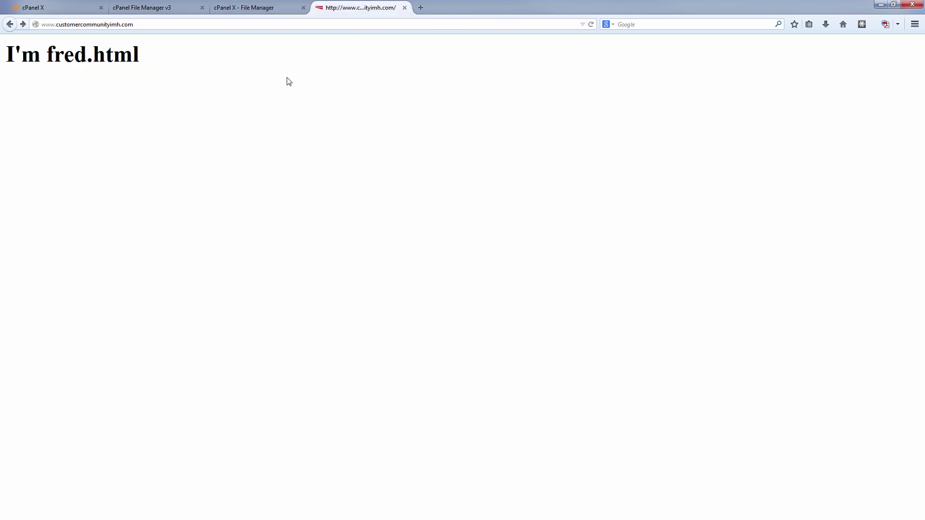
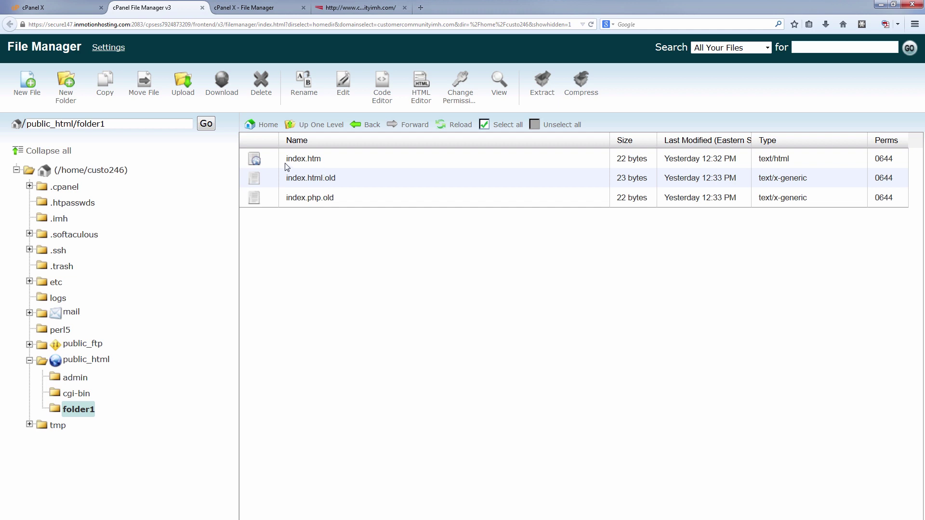
# Load the website's /folder1/ address and refresh it to check which index file is served there.
pyautogui.click(351, 9)
pyautogui.click(177, 25)
pyautogui.click(177, 26)
pyautogui.write('/folder1/')
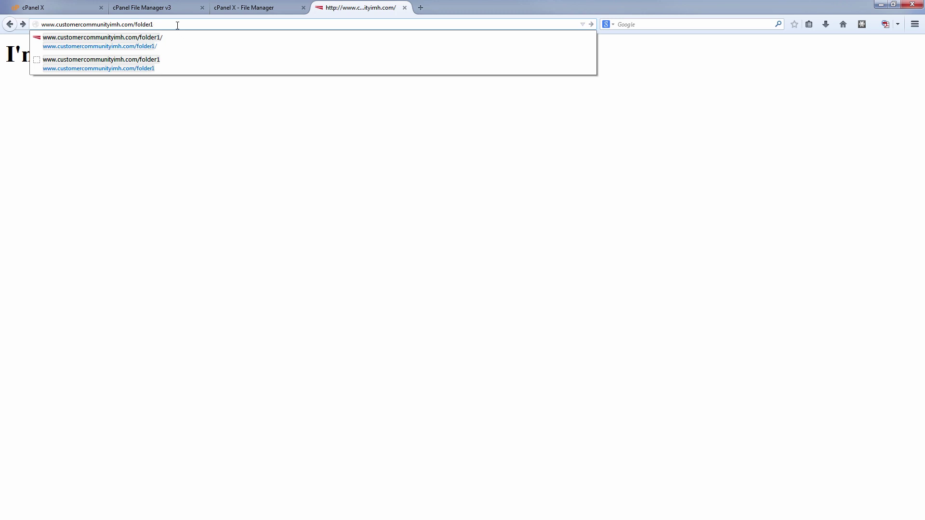
pyautogui.press('Return')
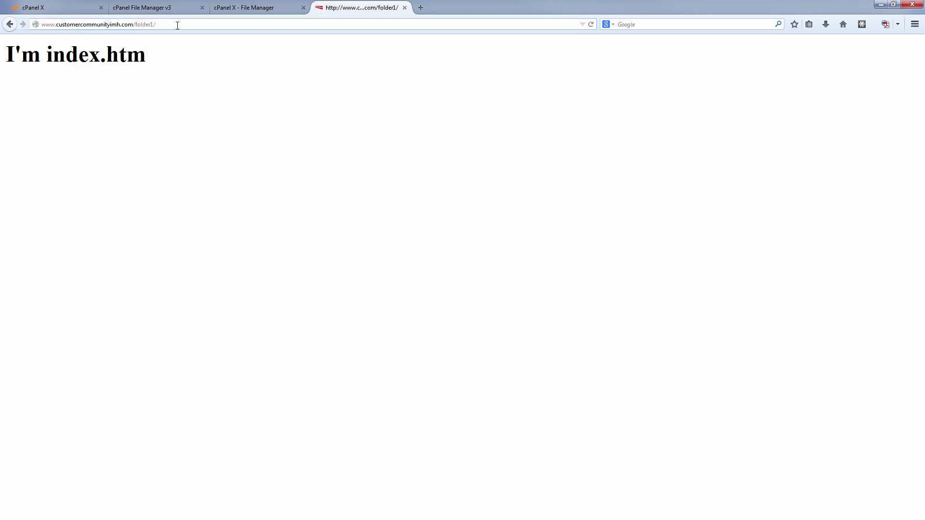
pyautogui.press('F5')
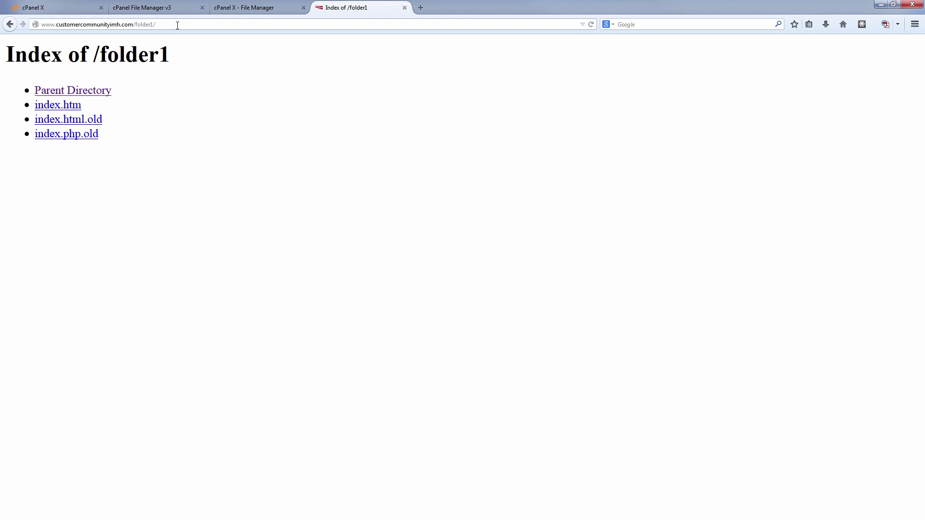
# Append "index.htm index.html index.php" to the DirectoryIndex line in .htaccess, save it, and reload the /folder1/ page.
pyautogui.click(247, 8)
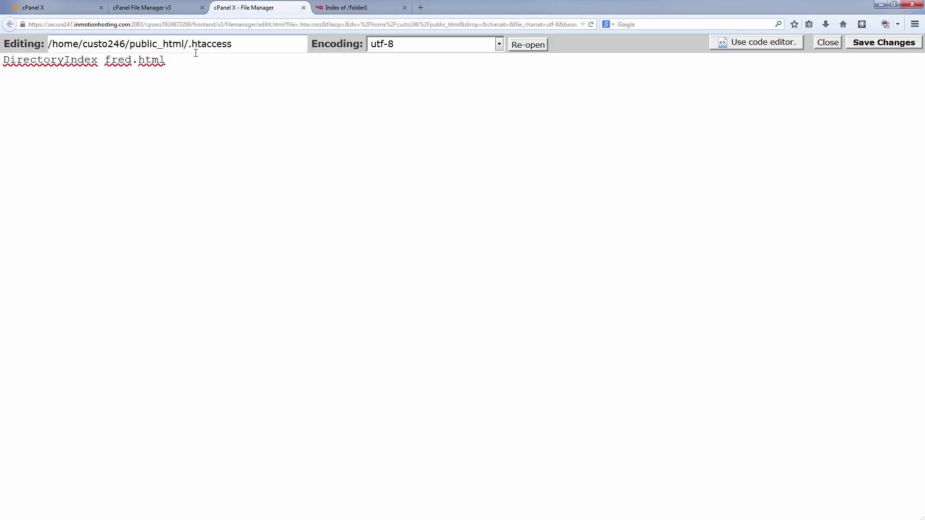
pyautogui.press('BackSpace')
pyautogui.write('index.h')
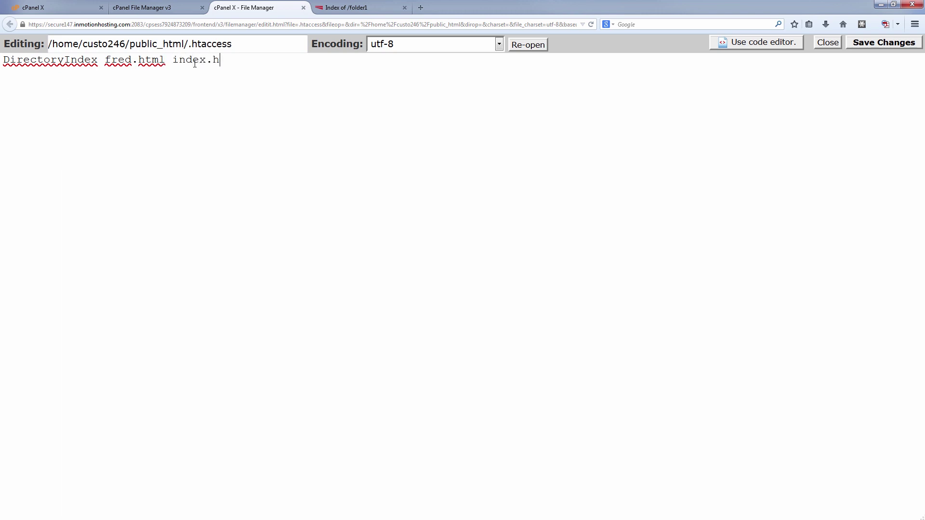
pyautogui.write('tm index.html index.php')
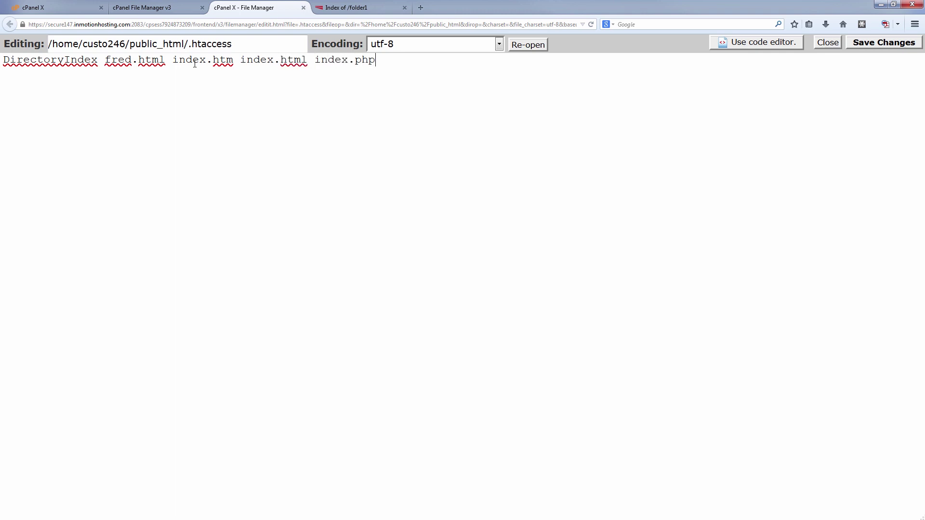
pyautogui.click(859, 43)
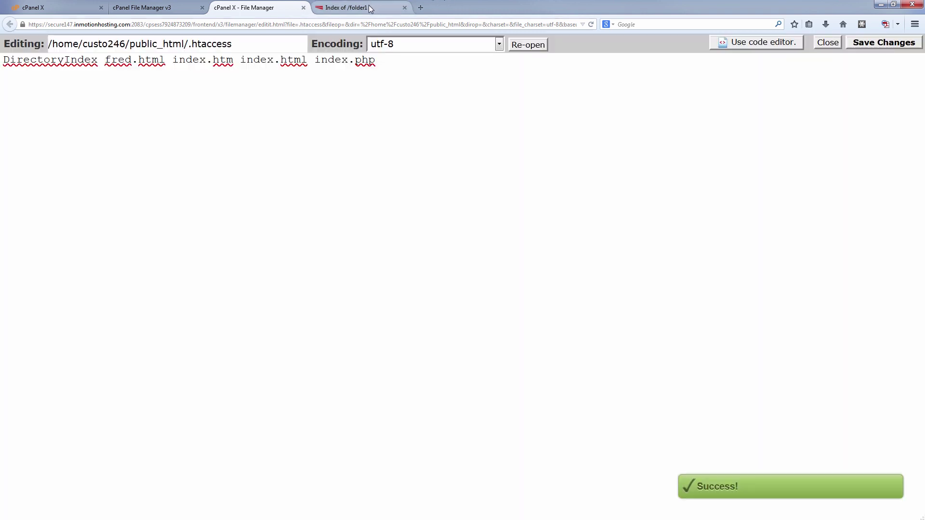
pyautogui.click(378, 6)
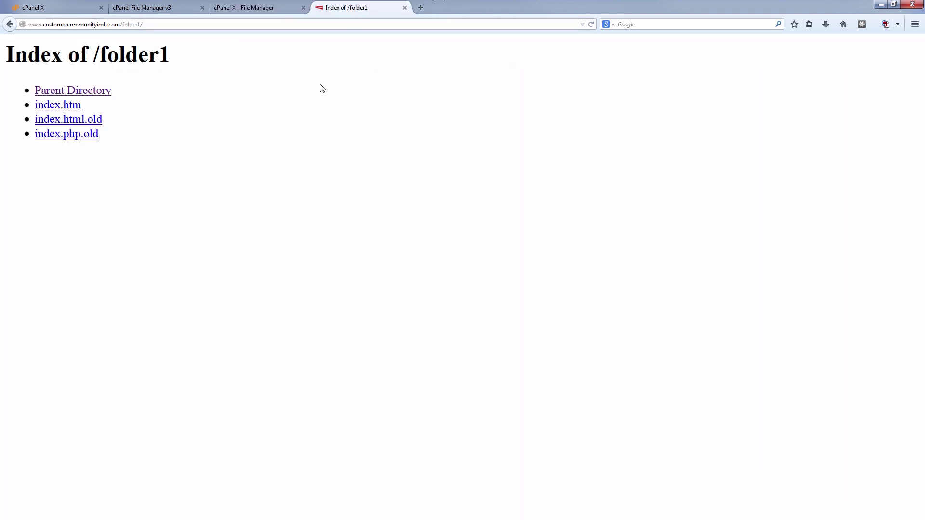
pyautogui.press('F5')
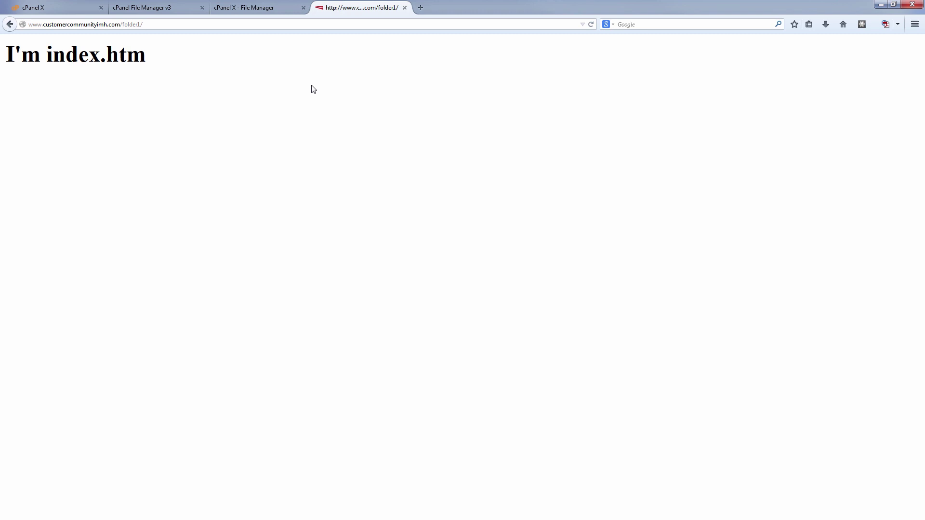
# Close the .htaccess editor and return to the File Manager.
pyautogui.click(257, 9)
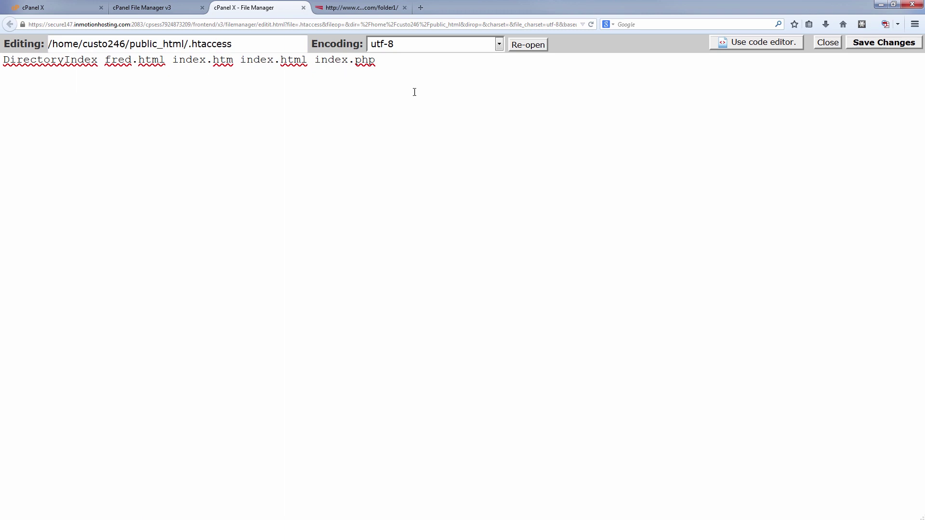
pyautogui.click(303, 7)
pyautogui.hotkey('ctrl', 'shift', 'Tab')
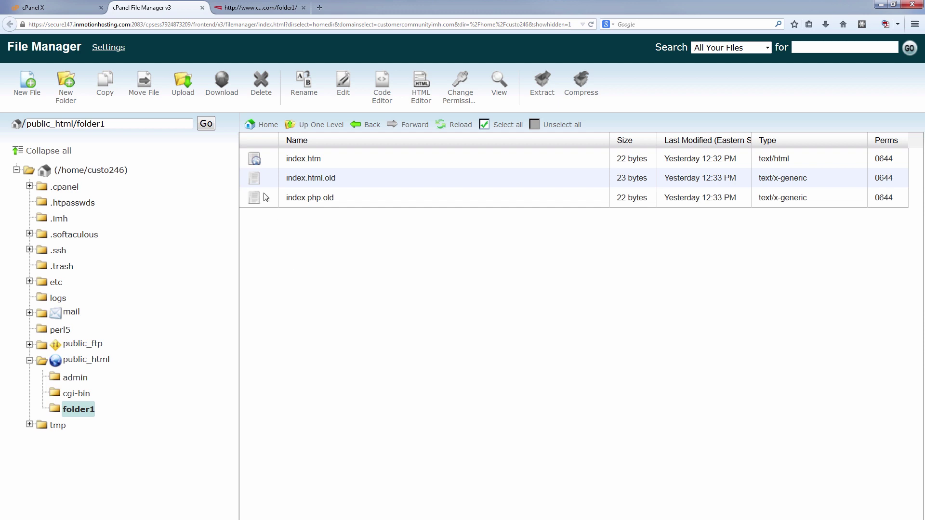
# Open .htaccess in public_html for editing, delete its whole DirectoryIndex line, and save the file.
pyautogui.click(311, 127)
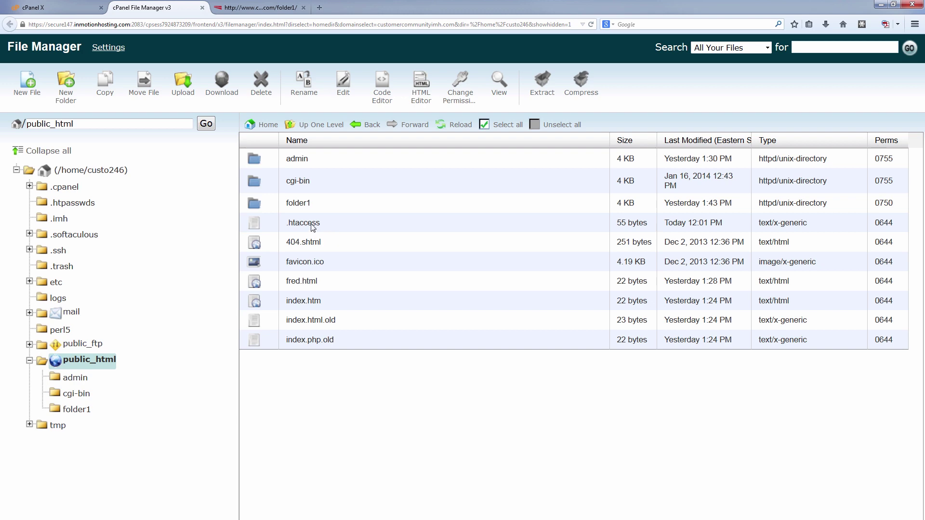
pyautogui.rightClick(312, 225)
pyautogui.click(352, 247)
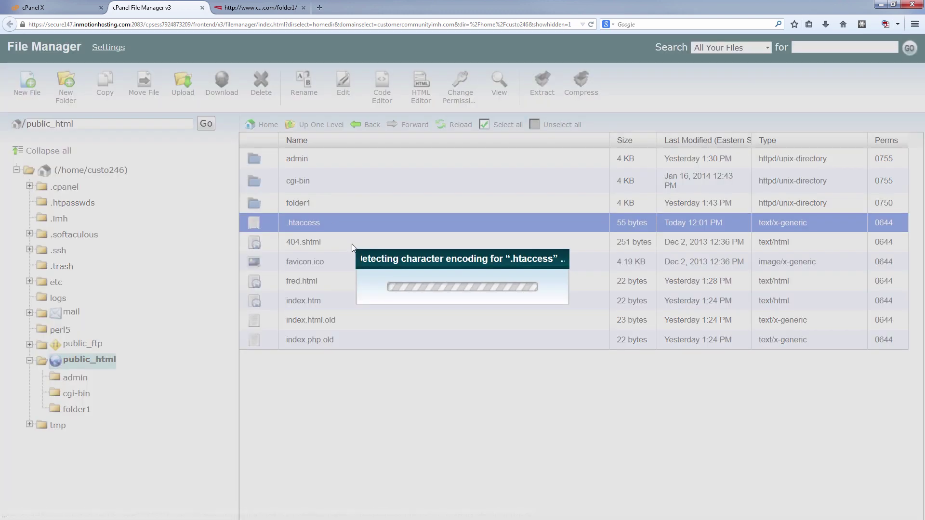
pyautogui.click(587, 397)
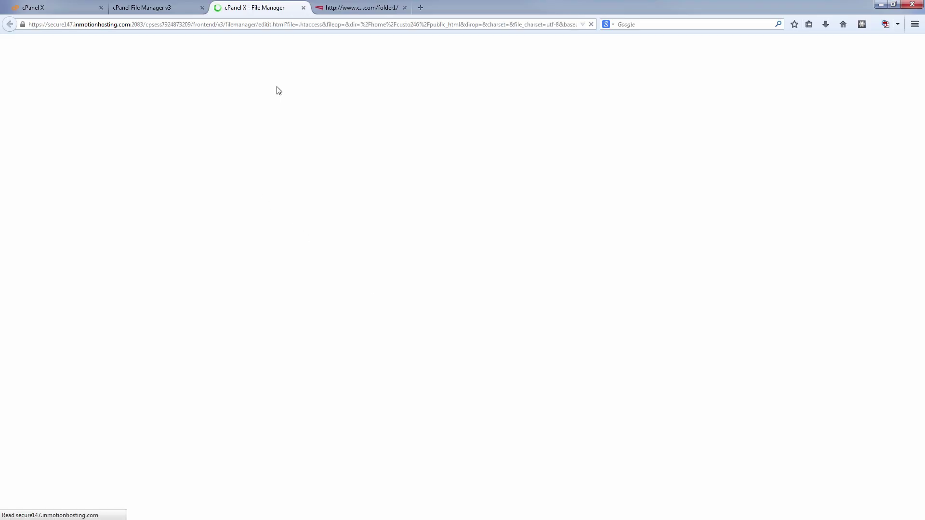
pyautogui.moveTo(378, 61); pyautogui.dragTo(2, 62)
pyautogui.press('Delete')
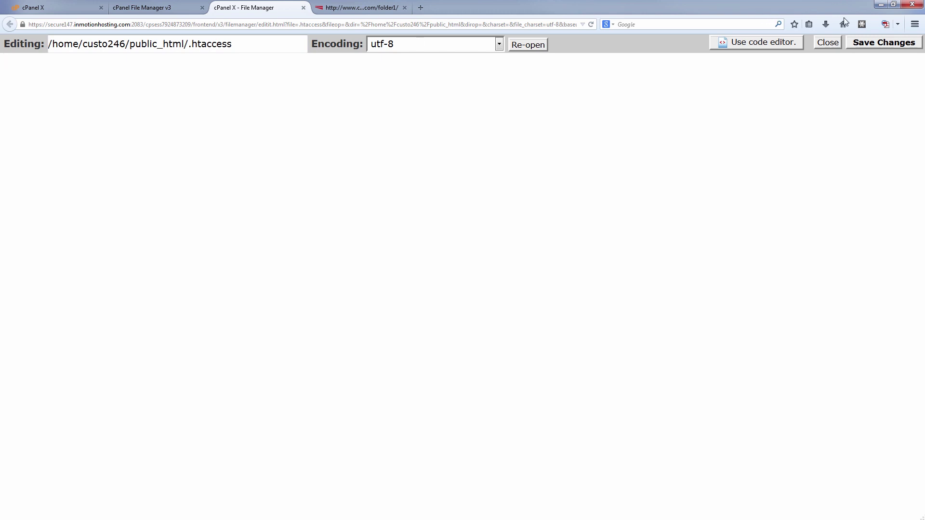
pyautogui.click(884, 43)
# Remove folder1/ from the website address, load the root page, and refresh it.
pyautogui.click(381, 10)
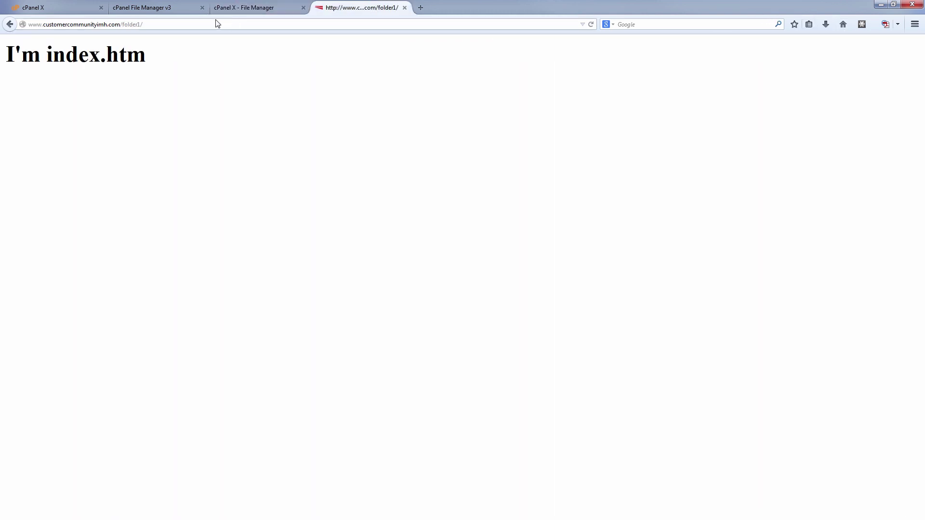
pyautogui.click(164, 24)
pyautogui.click(164, 24)
pyautogui.press('BackSpace')
pyautogui.press('BackSpace')
pyautogui.press('BackSpace')
pyautogui.press('BackSpace')
pyautogui.press('BackSpace')
pyautogui.press('BackSpace')
pyautogui.press('BackSpace')
pyautogui.press('BackSpace')
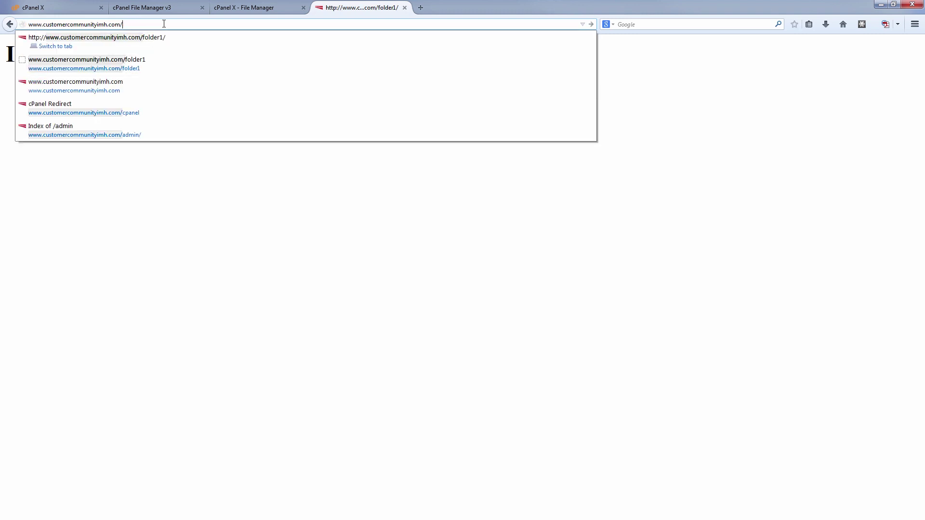
pyautogui.press('Return')
pyautogui.press('F5')
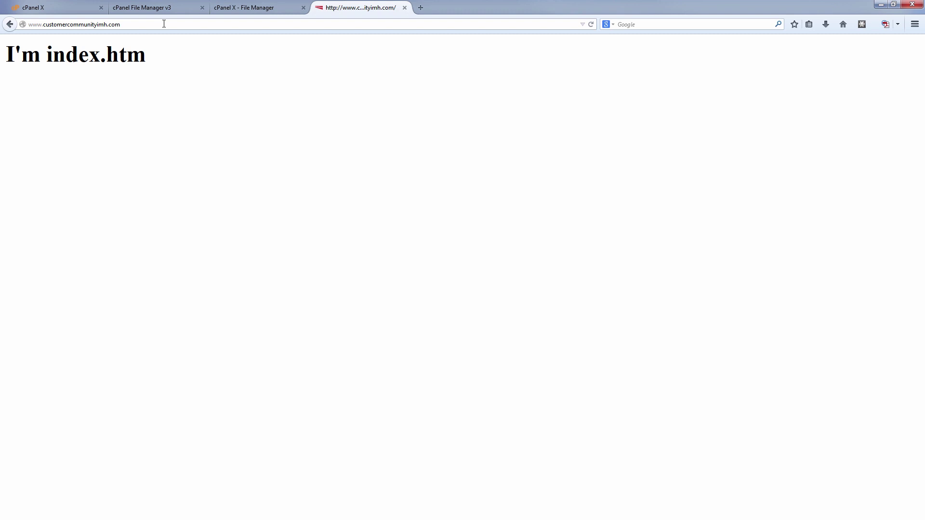
# Rename index.htm in public_html to index.htm.old, and reload the website's root page.
pyautogui.click(241, 10)
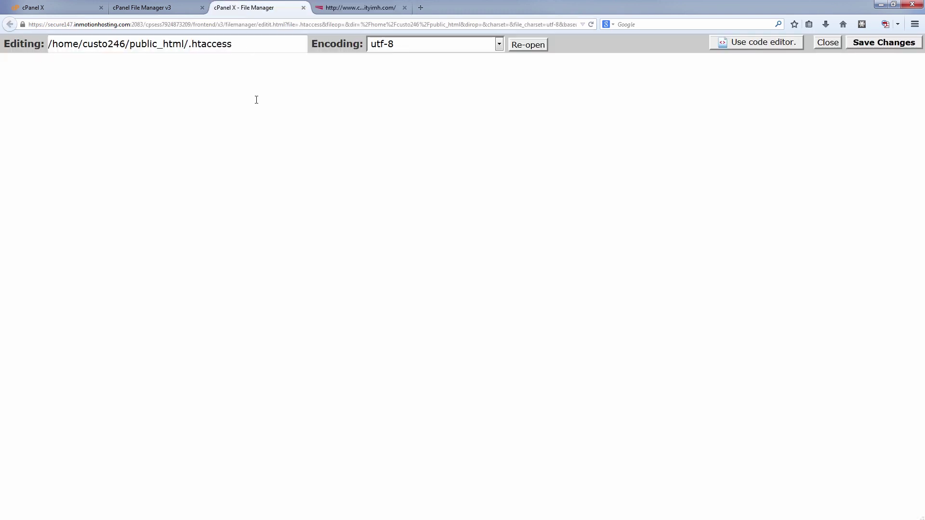
pyautogui.click(158, 10)
pyautogui.click(322, 300)
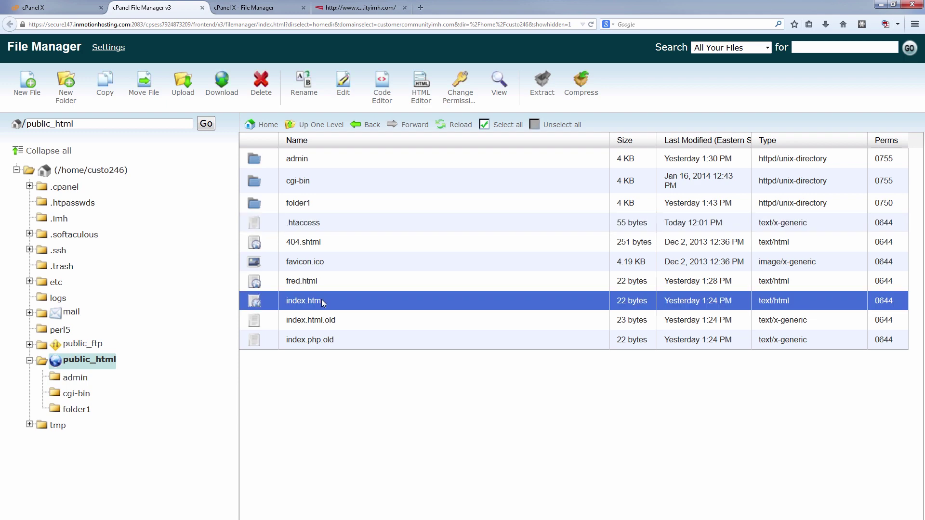
pyautogui.rightClick(322, 300)
pyautogui.click(353, 440)
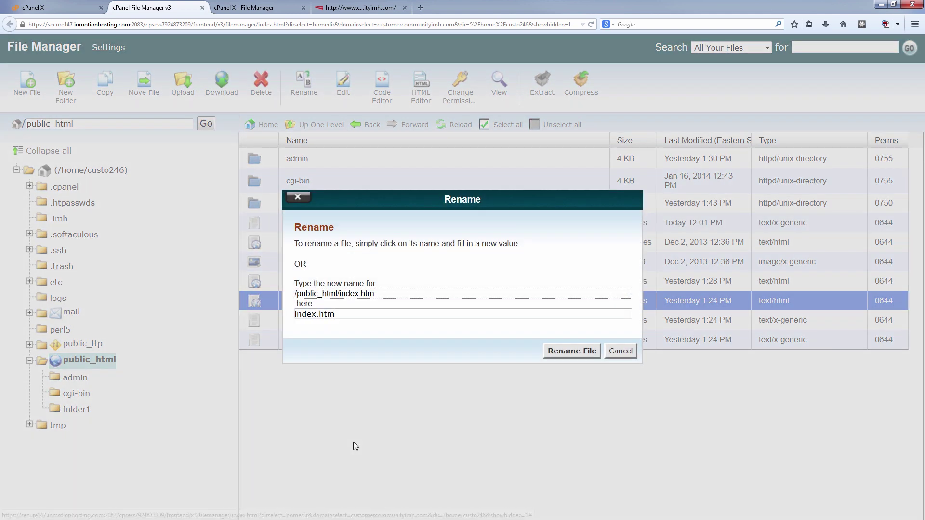
pyautogui.write('.old')
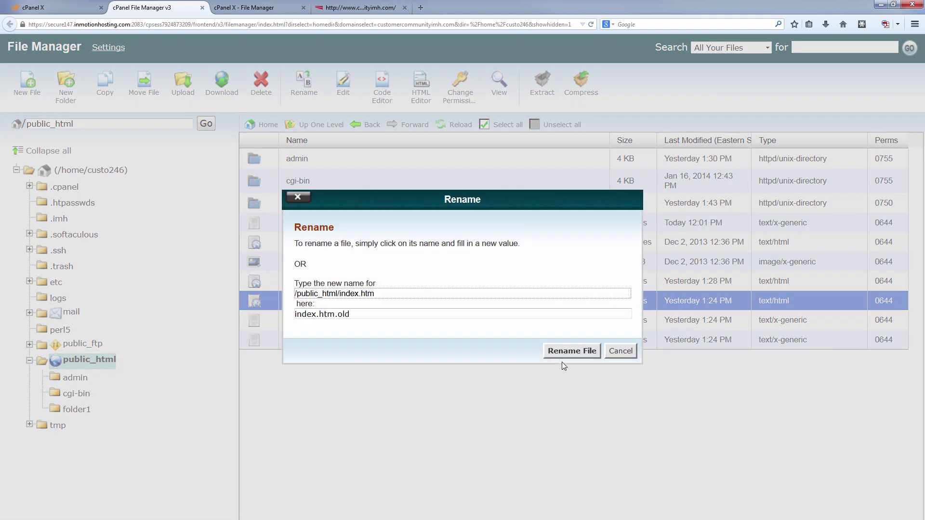
pyautogui.click(570, 350)
pyautogui.click(338, 9)
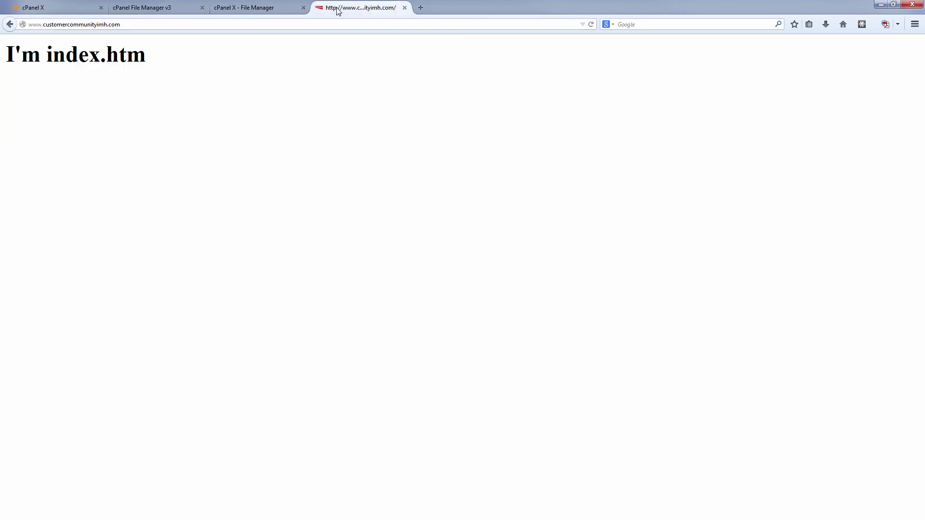
pyautogui.press('F5')
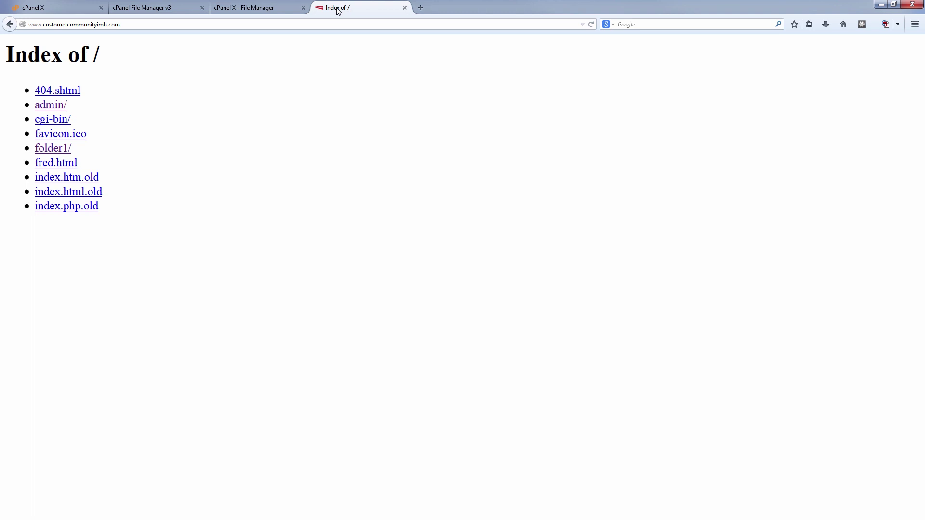
# Add the line "Options -Indexes" to the .htaccess file in public_html, save it, and reload the website's root page.
pyautogui.click(244, 7)
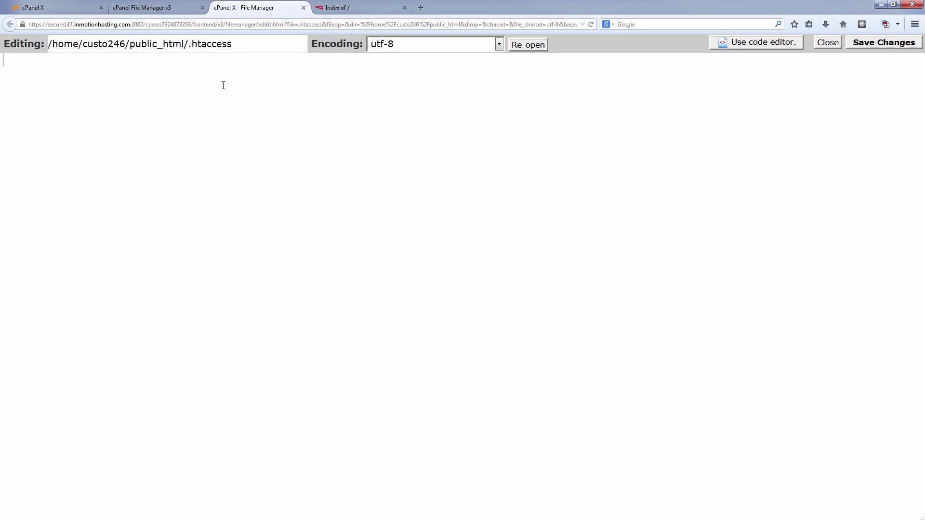
pyautogui.write('Options -Indexes')
pyautogui.click(886, 44)
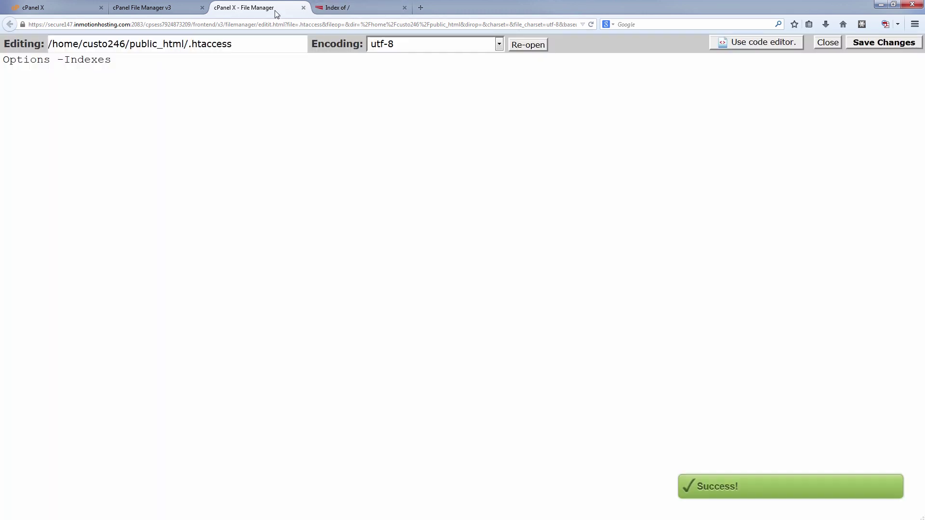
pyautogui.click(347, 8)
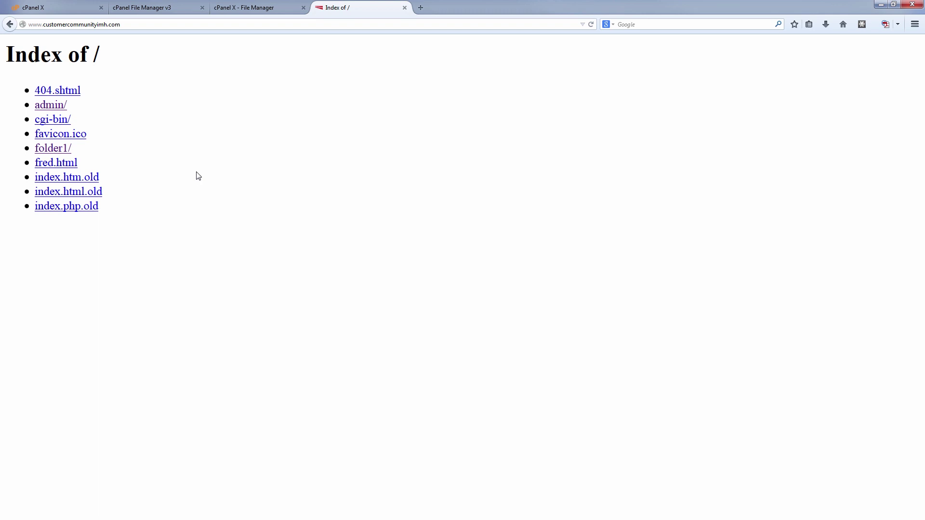
pyautogui.press('F5')
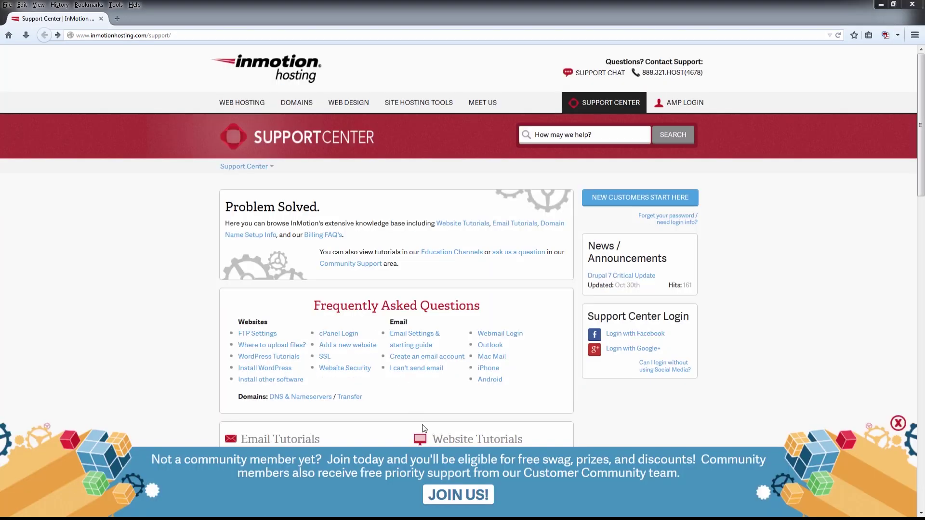
# Open the community membership sign-up from the Support Center page.
pyautogui.click(443, 498)
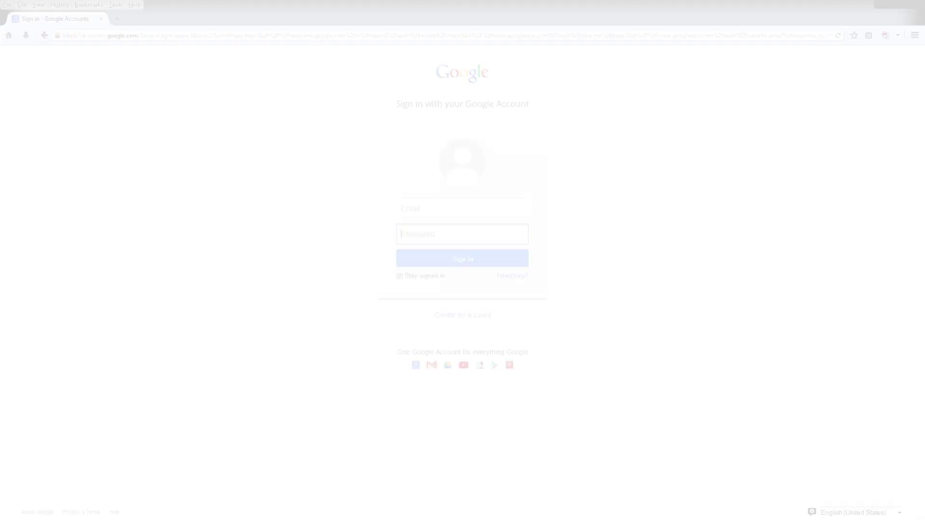